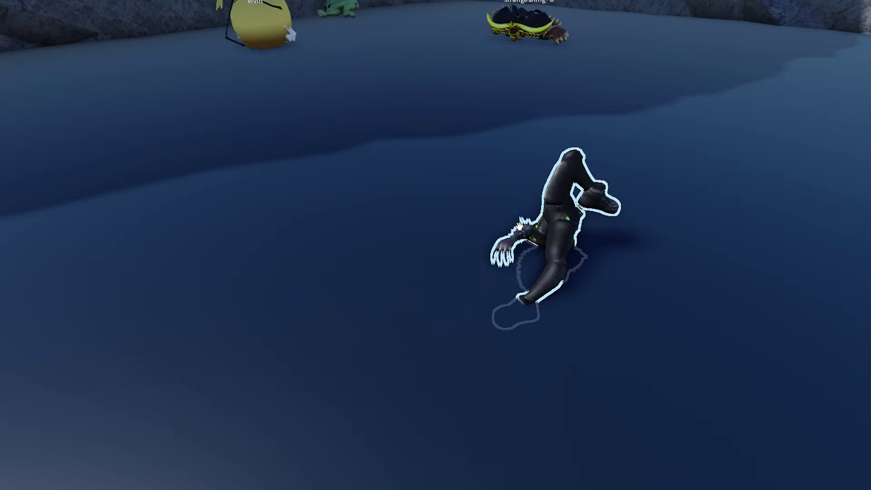
{"action": "left_click", "coordinate": [546, 197]}
{"action": "key", "text": "d"}
{"action": "right_click_drag", "start_coordinate": [657, 151], "coordinate": [657, 150]}
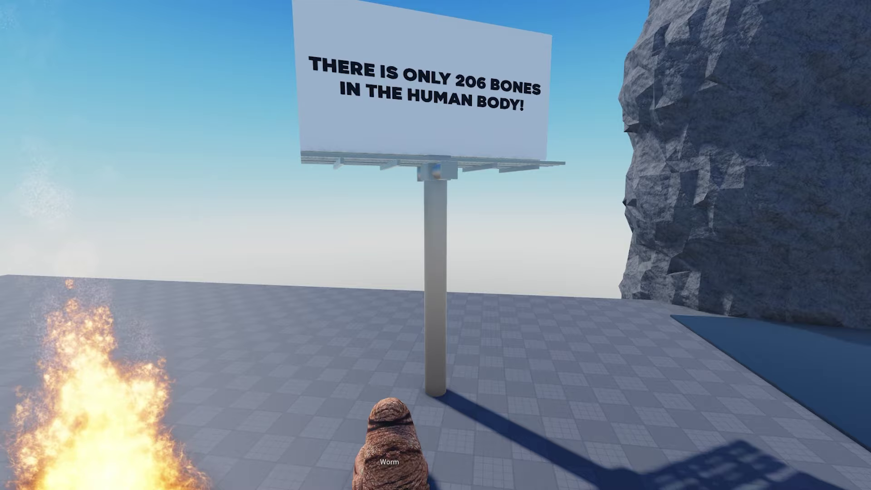
{"action": "key", "text": "e"}
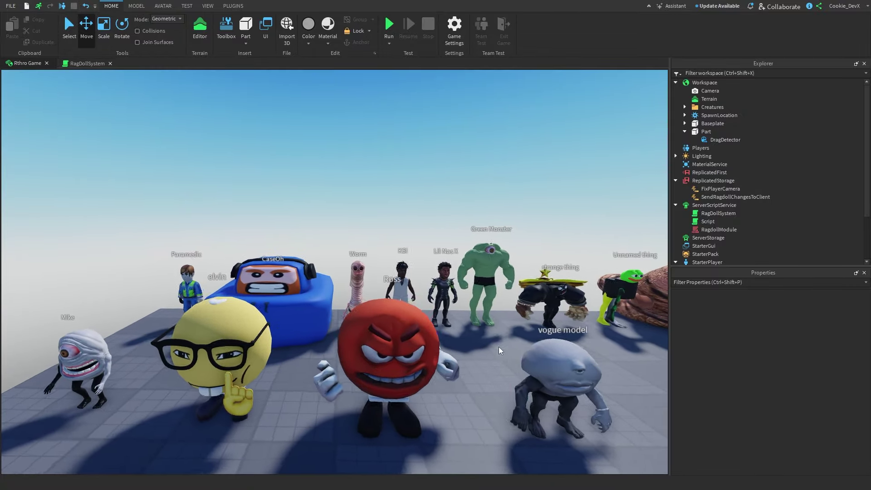
Step: Look over the full lineup of creature models on the baseplate, from Mike to the Caual School Teacher
{"action": "right_click_drag", "start_coordinate": [499, 351], "coordinate": [480, 335]}
{"action": "key", "text": "w"}
{"action": "key", "text": "a"}
{"action": "key", "text": "s"}
{"action": "key", "text": "d"}
{"action": "key", "text": "d"}
{"action": "key", "text": "w"}
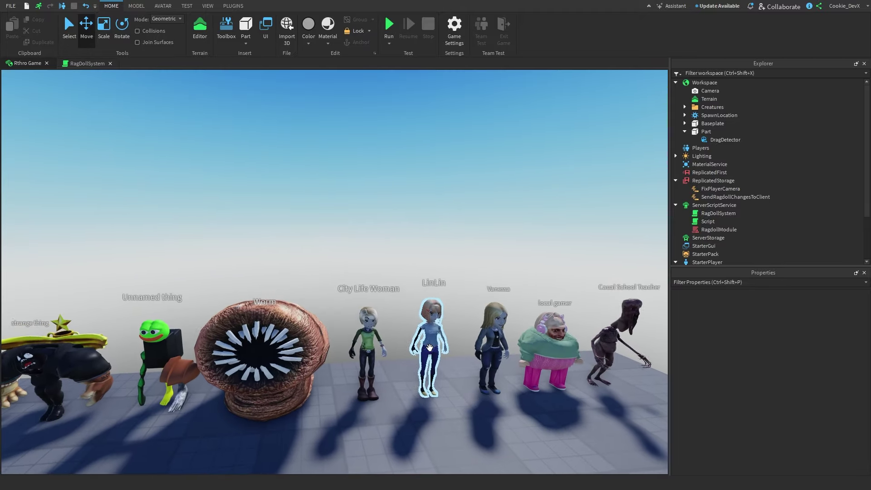
{"action": "right_click_drag", "start_coordinate": [428, 350], "coordinate": [429, 348]}
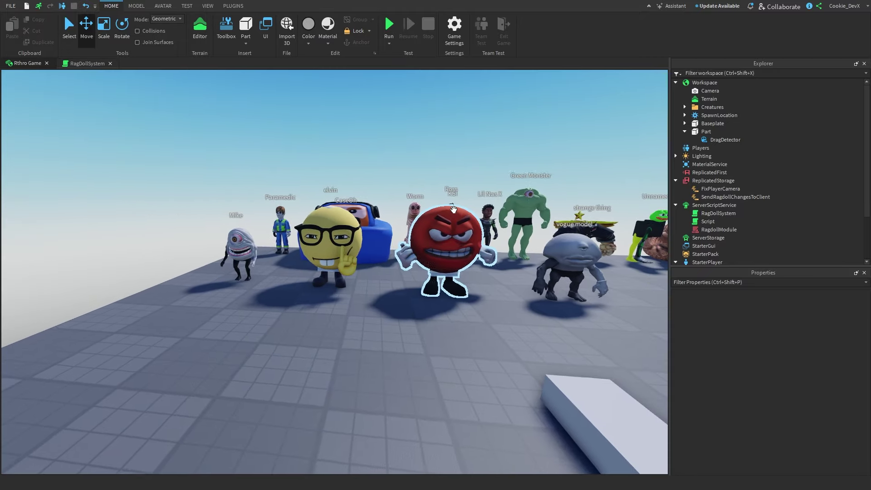
{"action": "key", "text": "d"}
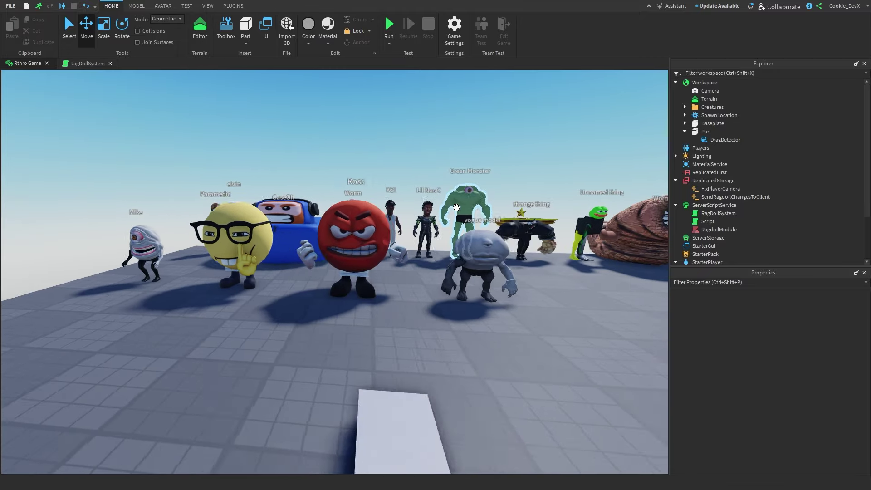
{"action": "key", "text": "w"}
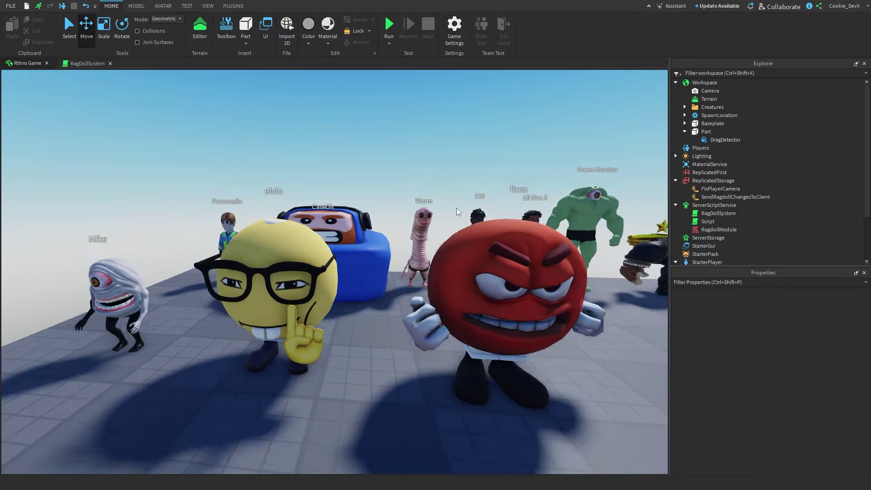
{"action": "key", "text": "d"}
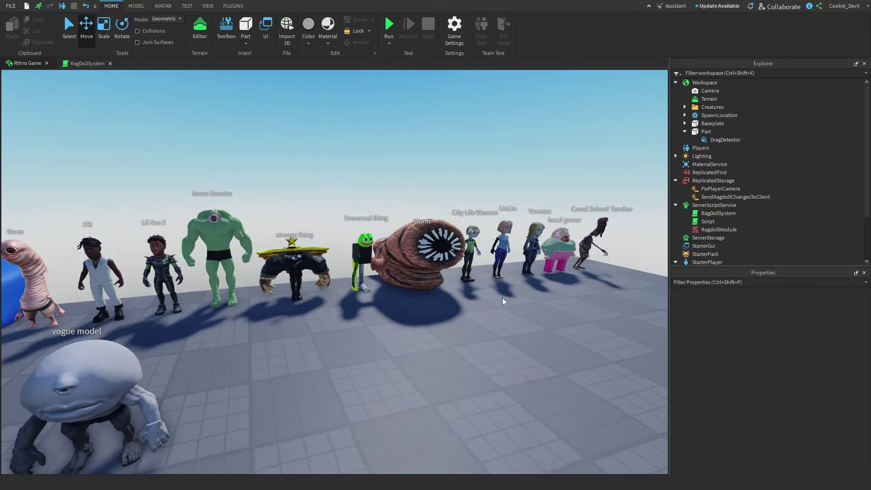
{"action": "key", "text": "d"}
{"action": "key", "text": "w"}
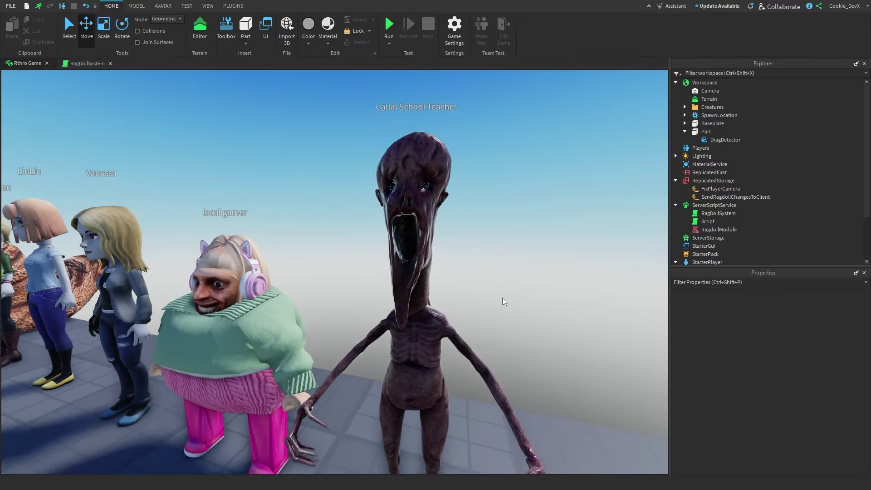
Step: Run the simulation and pull the vogue model ragdoll around to test its physics
{"action": "key", "text": "F8"}
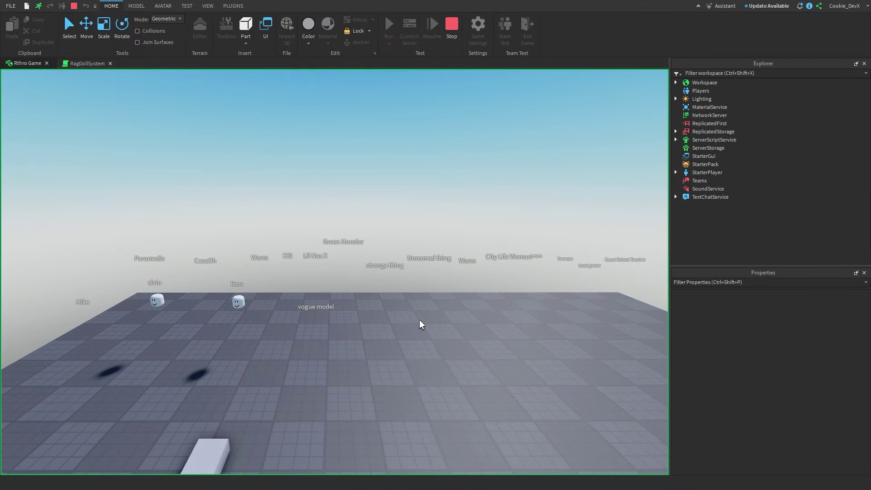
{"action": "right_click_drag", "start_coordinate": [428, 323], "coordinate": [399, 317]}
{"action": "left_click", "coordinate": [325, 293]}
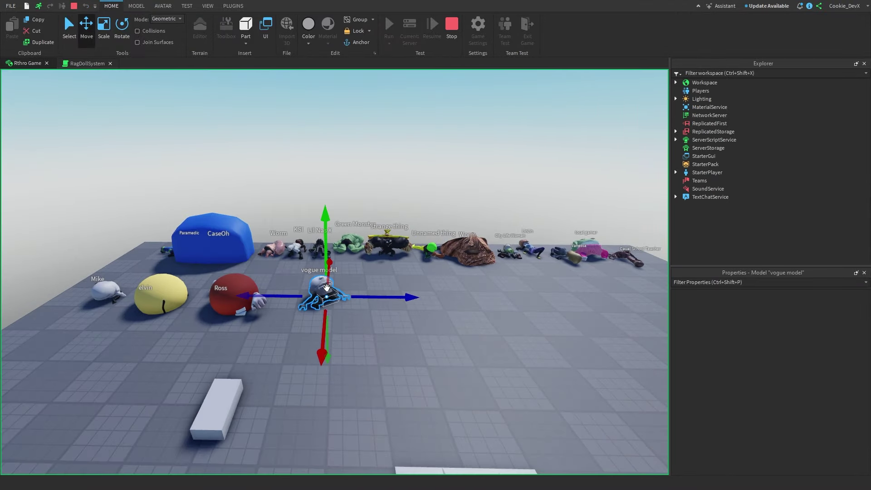
{"action": "key", "text": "w"}
{"action": "left_click", "coordinate": [426, 347]}
{"action": "key", "text": "w"}
{"action": "right_click_drag", "start_coordinate": [430, 342], "coordinate": [370, 301]}
{"action": "left_click", "coordinate": [422, 335]}
{"action": "key", "text": "s"}
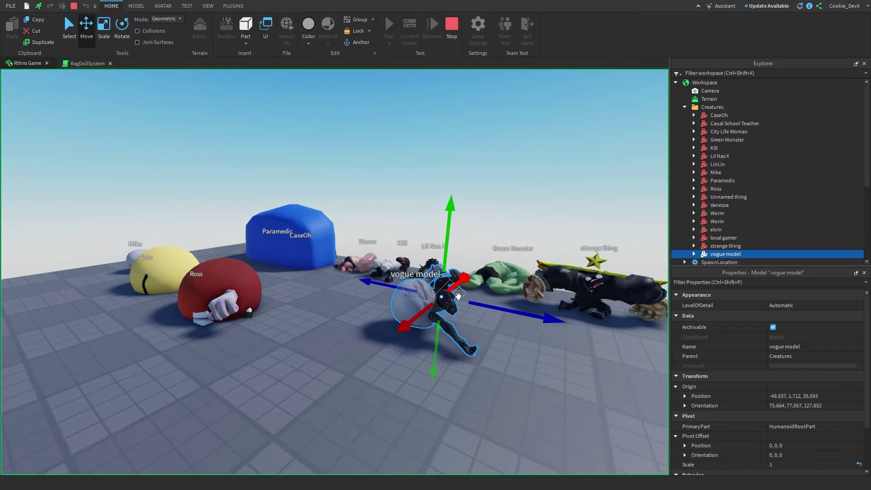
{"action": "left_click", "coordinate": [470, 420]}
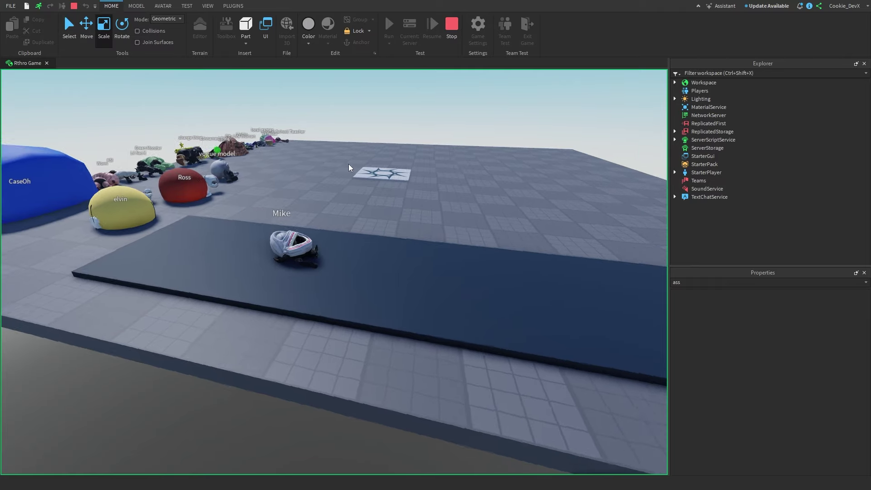
Step: Lengthen the main conveyor carrying Mike toward the baseplate's far edge while the simulation is running
{"action": "key", "text": "d"}
{"action": "left_click", "coordinate": [423, 283]}
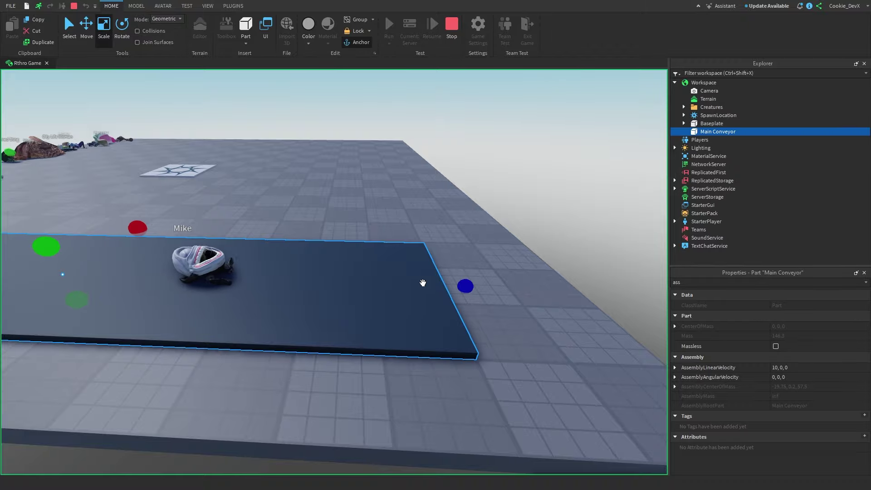
{"action": "left_click_drag", "start_coordinate": [544, 286], "coordinate": [599, 293]}
{"action": "left_click", "coordinate": [630, 219]}
{"action": "key", "text": "d"}
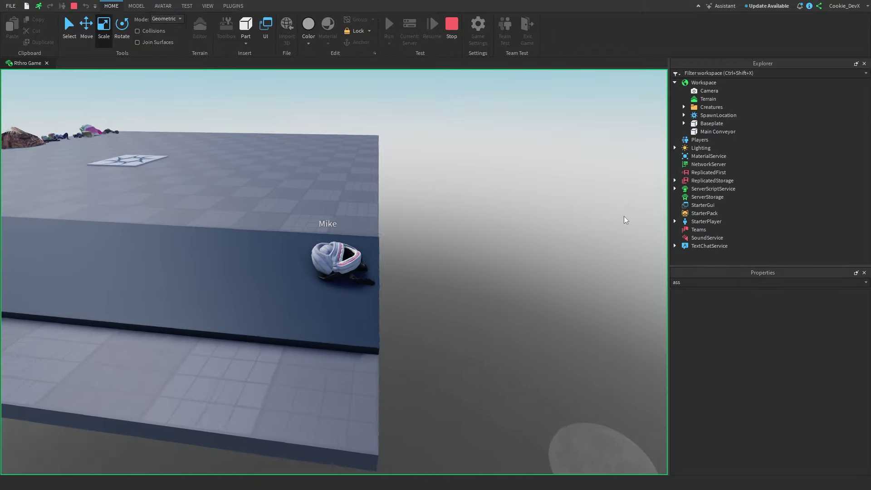
{"action": "right_click_drag", "start_coordinate": [624, 219], "coordinate": [624, 218]}
Step: Place the elvin ragdoll at the start of the moving conveyor, watch it travel, and stop the simulation
{"action": "left_click", "coordinate": [397, 304]}
{"action": "key", "text": "a"}
{"action": "right_click_drag", "start_coordinate": [471, 209], "coordinate": [470, 209]}
{"action": "left_click_drag", "start_coordinate": [38, 210], "coordinate": [266, 245]}
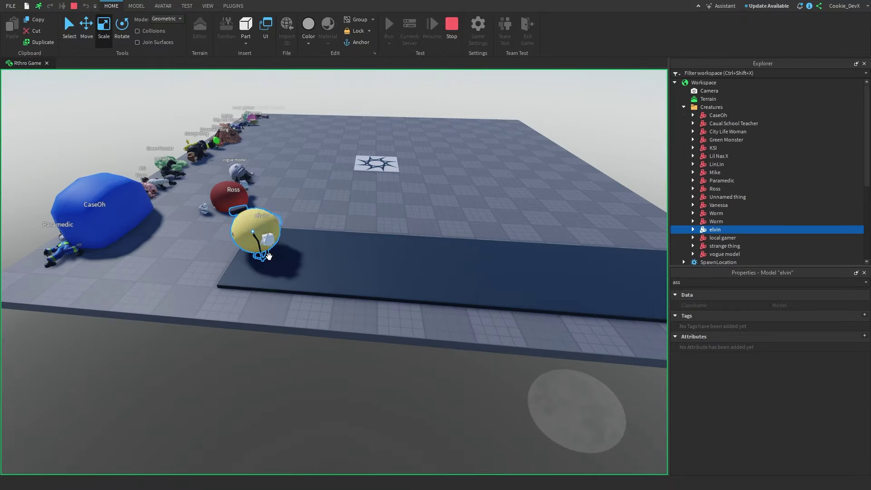
{"action": "left_click", "coordinate": [394, 187]}
{"action": "mouse_move", "coordinate": [394, 184]}
{"action": "right_mouse_down"}
{"action": "mouse_move", "coordinate": [419, 175]}
{"action": "mouse_move", "coordinate": [406, 177]}
{"action": "right_mouse_up"}
{"action": "left_click", "coordinate": [303, 248]}
{"action": "left_click", "coordinate": [422, 176]}
{"action": "key", "text": "d"}
{"action": "key", "text": "shift+F5"}
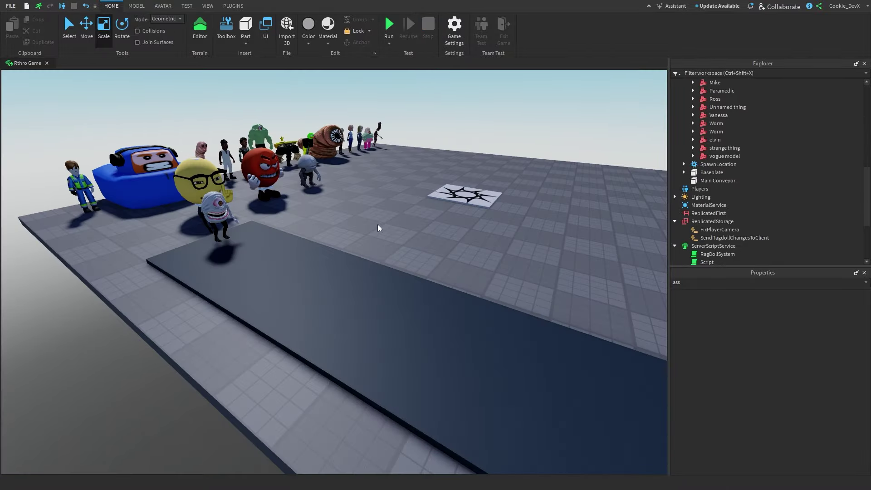
Step: Set the main conveyor's AssemblyLinearVelocity to 15, 0, 0 and lengthen the belt toward the creature lineup
{"action": "right_click_drag", "start_coordinate": [378, 225], "coordinate": [378, 226]}
{"action": "left_click", "coordinate": [378, 226]}
{"action": "left_click", "coordinate": [784, 367]}
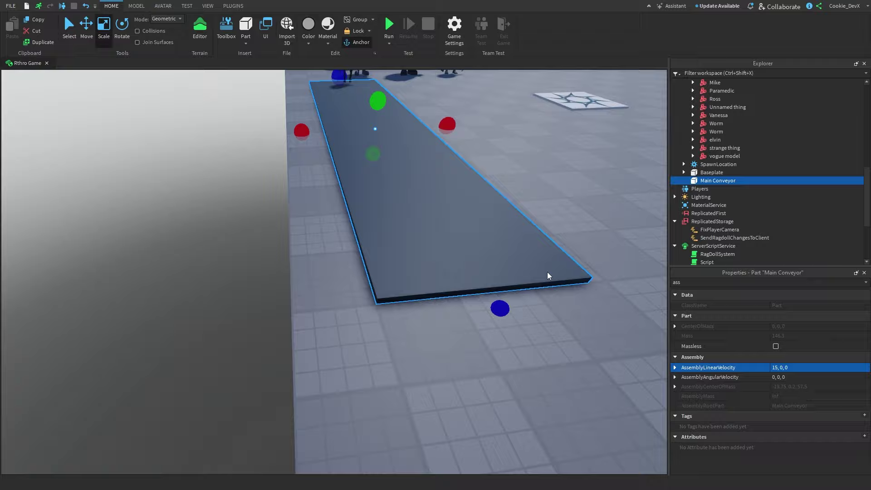
{"action": "right_click_drag", "start_coordinate": [549, 276], "coordinate": [549, 277]}
{"action": "left_click_drag", "start_coordinate": [304, 200], "coordinate": [313, 234]}
{"action": "right_click_drag", "start_coordinate": [313, 234], "coordinate": [314, 235]}
Step: Set the main conveyor's AssemblyLinearVelocity to 10, 0, 0
{"action": "left_click", "coordinate": [292, 231]}
{"action": "left_click", "coordinate": [802, 368]}
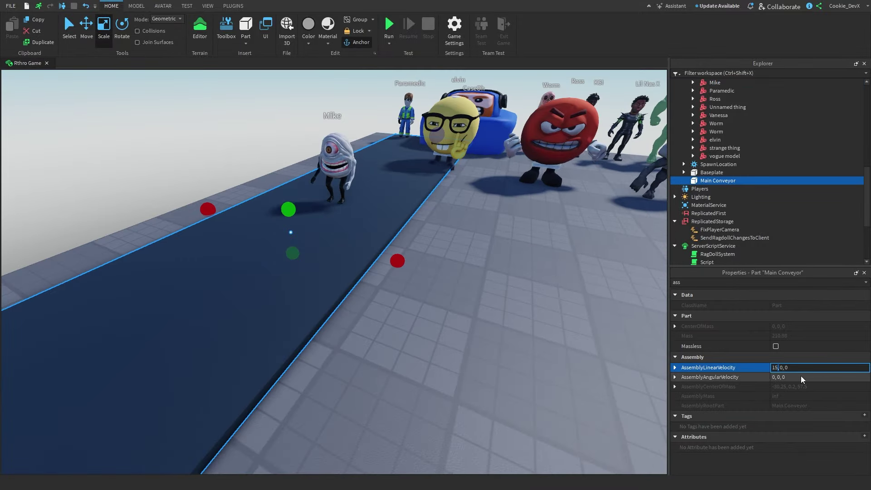
{"action": "key", "text": "Return"}
Step: Duplicate the main conveyor, turn off rotation snapping, tilt the copy into a ramp and move it to the belt's far end
{"action": "right_click_drag", "start_coordinate": [447, 309], "coordinate": [447, 310]}
{"action": "left_click", "coordinate": [122, 33]}
{"action": "key", "text": "ctrl+d"}
{"action": "mouse_move", "coordinate": [495, 261]}
{"action": "left_mouse_down"}
{"action": "mouse_move", "coordinate": [528, 263]}
{"action": "mouse_move", "coordinate": [526, 309]}
{"action": "mouse_move", "coordinate": [499, 274]}
{"action": "left_mouse_up"}
{"action": "left_click", "coordinate": [86, 31]}
{"action": "left_click", "coordinate": [136, 6]}
{"action": "left_click", "coordinate": [162, 25]}
{"action": "left_click", "coordinate": [65, 31]}
{"action": "left_click", "coordinate": [29, 30]}
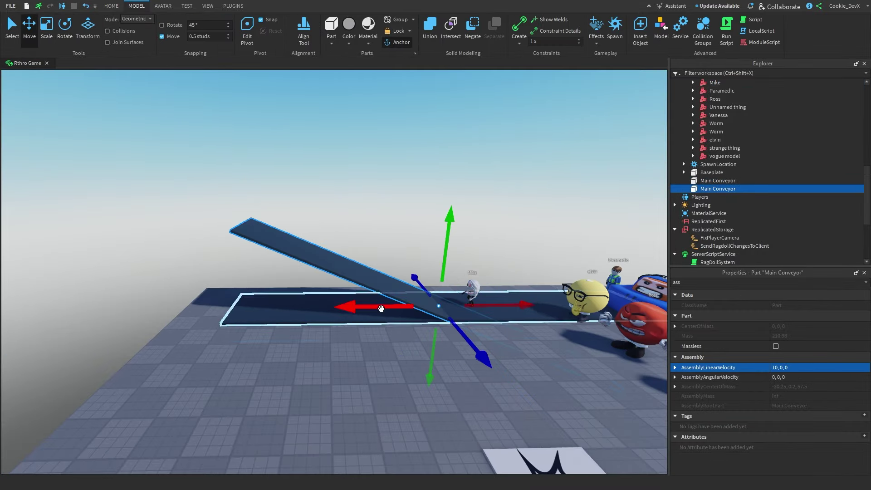
{"action": "left_click_drag", "start_coordinate": [379, 307], "coordinate": [213, 308]}
Step: Lengthen the baseplate outward beyond the ramp end of the conveyors
{"action": "right_click_drag", "start_coordinate": [418, 215], "coordinate": [419, 216]}
{"action": "left_click", "coordinate": [735, 245]}
{"action": "left_click", "coordinate": [47, 32]}
{"action": "left_click", "coordinate": [290, 335]}
{"action": "left_click_drag", "start_coordinate": [182, 289], "coordinate": [86, 290]}
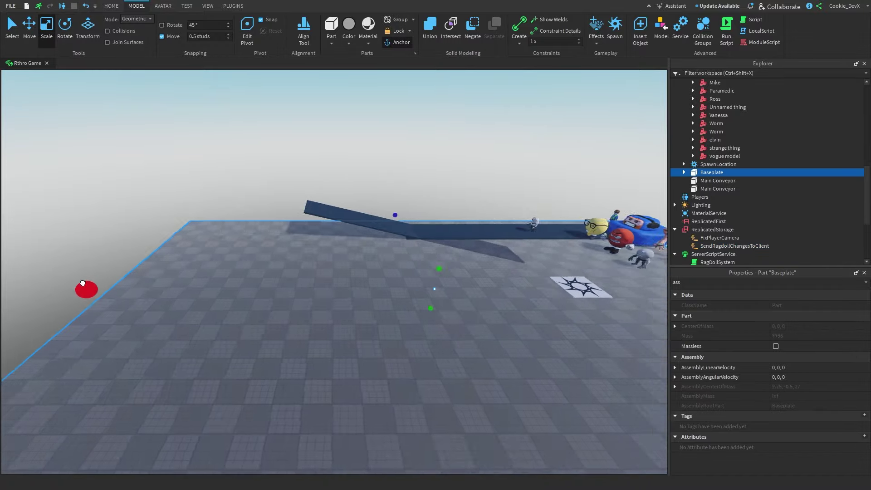
{"action": "left_click", "coordinate": [236, 195]}
Step: Clear the filter on the properties list
{"action": "left_click", "coordinate": [340, 224]}
{"action": "right_click_drag", "start_coordinate": [341, 223], "coordinate": [340, 224]}
{"action": "left_click", "coordinate": [195, 254]}
{"action": "left_click", "coordinate": [485, 245], "text": "shift"}
{"action": "left_click", "coordinate": [744, 282]}
{"action": "key", "text": "BackSpace"}
{"action": "key", "text": "BackSpace"}
{"action": "key", "text": "BackSpace"}
Step: Position a third conveyor perpendicular to the main belt, against the baseplate edge behind the creatures
{"action": "right_click_drag", "start_coordinate": [293, 208], "coordinate": [294, 208]}
{"action": "right_click_drag", "start_coordinate": [370, 208], "coordinate": [370, 208]}
{"action": "left_click", "coordinate": [331, 327]}
{"action": "left_click_drag", "start_coordinate": [360, 241], "coordinate": [350, 191]}
{"action": "left_click", "coordinate": [365, 381]}
{"action": "right_click_drag", "start_coordinate": [366, 380], "coordinate": [365, 381]}
{"action": "left_click", "coordinate": [467, 239]}
{"action": "left_click_drag", "start_coordinate": [369, 294], "coordinate": [91, 254]}
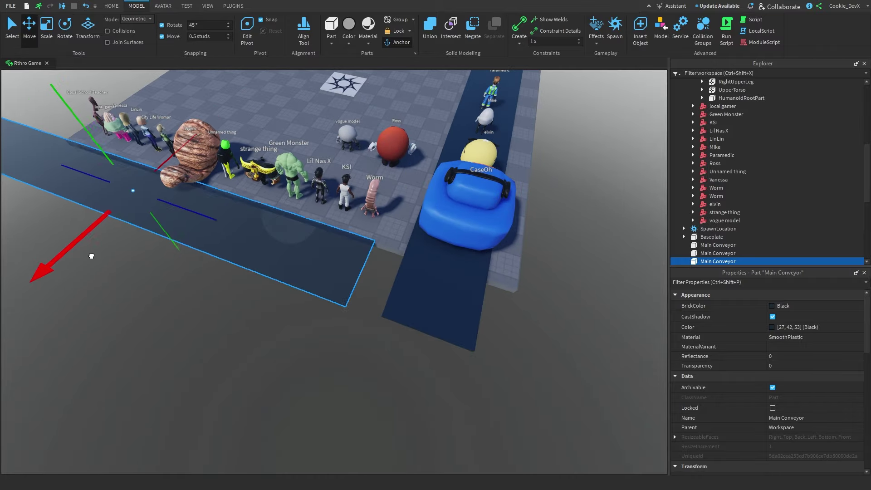
{"action": "right_click_drag", "start_coordinate": [91, 255], "coordinate": [91, 255]}
{"action": "left_click_drag", "start_coordinate": [55, 263], "coordinate": [224, 192]}
Step: Turn on collisions and place the pink Worm and Ross on the conveyors near their corner
{"action": "left_click", "coordinate": [107, 31]}
{"action": "left_click", "coordinate": [223, 192]}
{"action": "right_click_drag", "start_coordinate": [321, 239], "coordinate": [322, 240]}
{"action": "left_click_drag", "start_coordinate": [322, 239], "coordinate": [494, 313]}
{"action": "right_click_drag", "start_coordinate": [307, 148], "coordinate": [307, 148]}
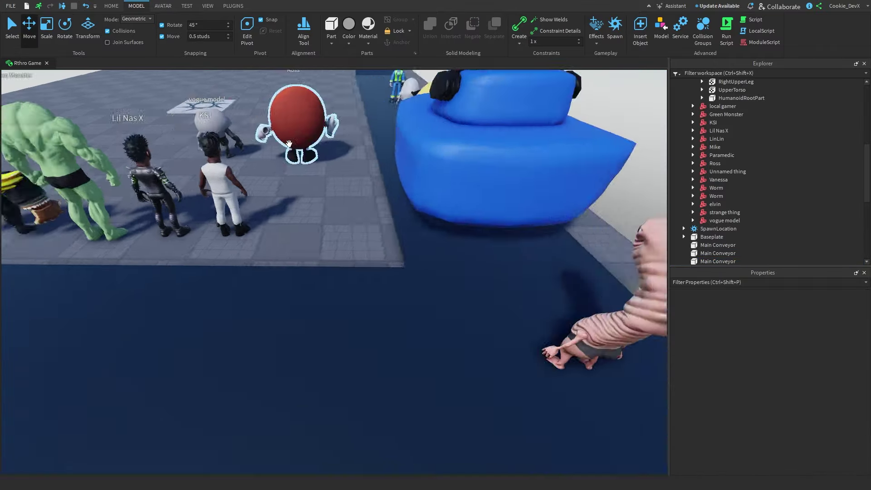
{"action": "left_click_drag", "start_coordinate": [307, 147], "coordinate": [396, 266]}
Step: Place KSI, Lil Nas X and the Green Monster on the third conveyor and rotate the Green Monster
{"action": "right_click_drag", "start_coordinate": [396, 266], "coordinate": [396, 267]}
{"action": "left_click_drag", "start_coordinate": [468, 267], "coordinate": [317, 259]}
{"action": "right_click_drag", "start_coordinate": [317, 258], "coordinate": [317, 259]}
{"action": "left_click_drag", "start_coordinate": [630, 182], "coordinate": [272, 218]}
{"action": "key", "text": "ctrl+r"}
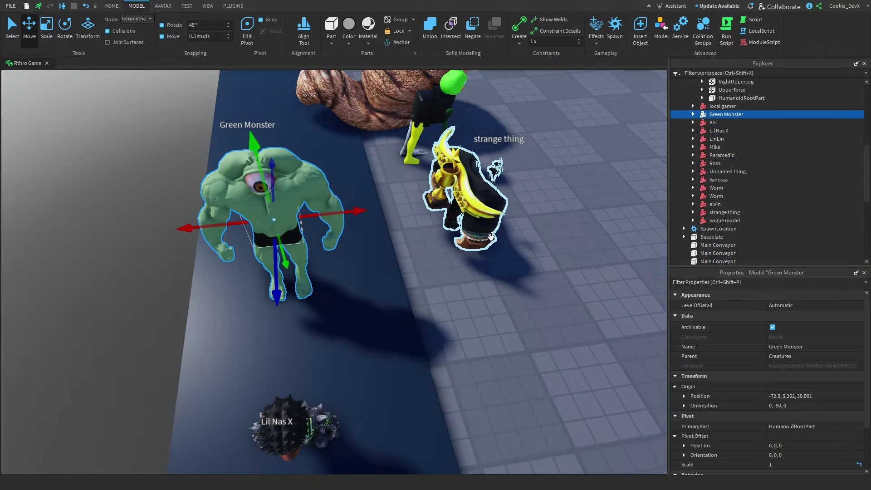
Step: Move the large Worm and the strange thing onto the third conveyor beyond the Green Monster
{"action": "right_click_drag", "start_coordinate": [477, 195], "coordinate": [476, 196]}
{"action": "left_click", "coordinate": [305, 358]}
{"action": "right_click_drag", "start_coordinate": [305, 358], "coordinate": [305, 359]}
{"action": "left_click_drag", "start_coordinate": [245, 288], "coordinate": [230, 290]}
{"action": "left_click_drag", "start_coordinate": [465, 327], "coordinate": [340, 272]}
{"action": "right_click_drag", "start_coordinate": [372, 350], "coordinate": [372, 351]}
{"action": "left_click", "coordinate": [284, 230]}
{"action": "right_click_drag", "start_coordinate": [284, 229], "coordinate": [284, 230]}
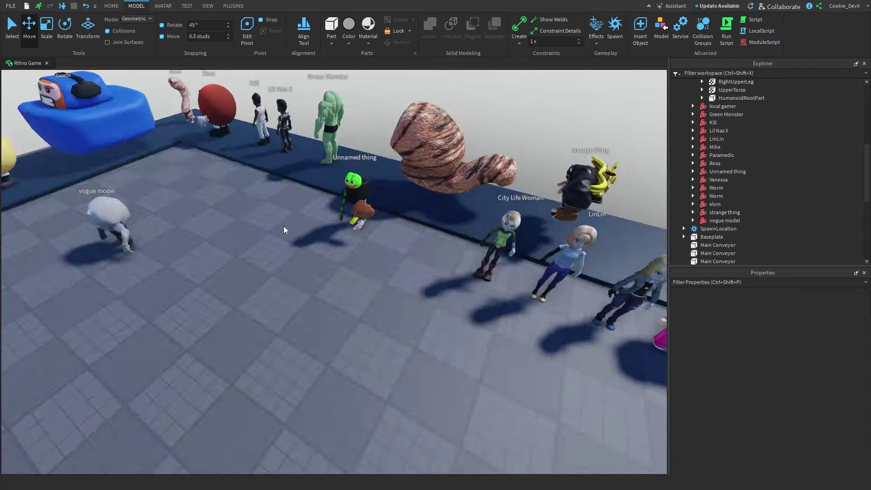
Step: Move the vogue model and the Unnamed thing onto the third conveyor behind the strange thing
{"action": "left_click_drag", "start_coordinate": [117, 218], "coordinate": [238, 177]}
{"action": "right_click_drag", "start_coordinate": [502, 246], "coordinate": [502, 247]}
{"action": "left_click", "coordinate": [502, 246]}
{"action": "right_click_drag", "start_coordinate": [101, 227], "coordinate": [100, 227]}
{"action": "left_click_drag", "start_coordinate": [111, 193], "coordinate": [334, 151]}
{"action": "right_click_drag", "start_coordinate": [334, 151], "coordinate": [334, 152]}
Step: Extend the baseplate sideways and lengthen the third conveyor along its edge
{"action": "left_click", "coordinate": [718, 261]}
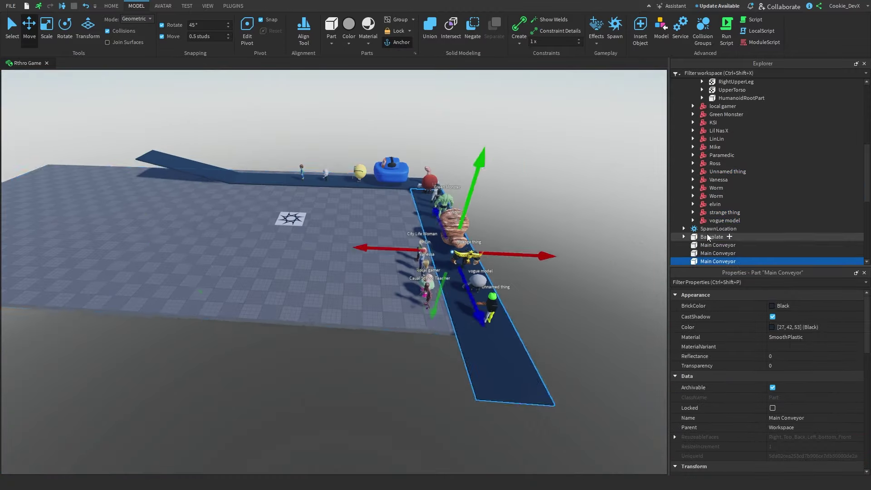
{"action": "left_click", "coordinate": [711, 237]}
{"action": "left_click", "coordinate": [46, 28]}
{"action": "left_click_drag", "start_coordinate": [152, 289], "coordinate": [165, 359]}
{"action": "left_click", "coordinate": [470, 333]}
{"action": "left_click_drag", "start_coordinate": [490, 377], "coordinate": [562, 437]}
Step: Move the Caual School Teacher, local gamer and the remaining characters onto the lengthened third conveyor
{"action": "left_click_drag", "start_coordinate": [277, 254], "coordinate": [386, 195]}
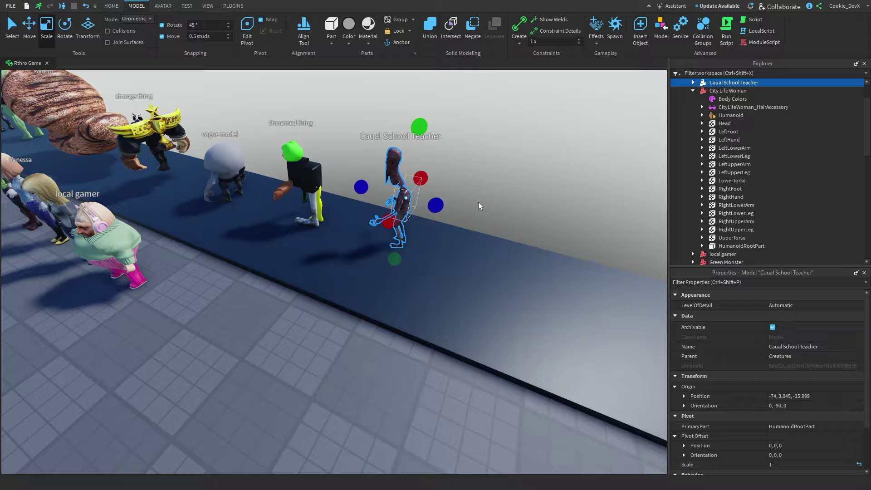
{"action": "left_click", "coordinate": [478, 202]}
{"action": "right_click_drag", "start_coordinate": [478, 202], "coordinate": [478, 203]}
{"action": "left_click_drag", "start_coordinate": [216, 336], "coordinate": [272, 416]}
{"action": "left_click", "coordinate": [328, 317]}
{"action": "right_click_drag", "start_coordinate": [327, 318], "coordinate": [327, 318]}
{"action": "right_click_drag", "start_coordinate": [295, 200], "coordinate": [295, 200]}
{"action": "left_click_drag", "start_coordinate": [105, 169], "coordinate": [427, 313]}
{"action": "left_click_drag", "start_coordinate": [84, 146], "coordinate": [538, 331]}
{"action": "right_click_drag", "start_coordinate": [538, 330], "coordinate": [538, 331]}
{"action": "left_click", "coordinate": [410, 121]}
Step: Run the simulation and watch how the creatures move on the third conveyor
{"action": "left_click", "coordinate": [111, 6]}
{"action": "right_click_drag", "start_coordinate": [410, 120], "coordinate": [422, 71]}
{"action": "left_click", "coordinate": [389, 25]}
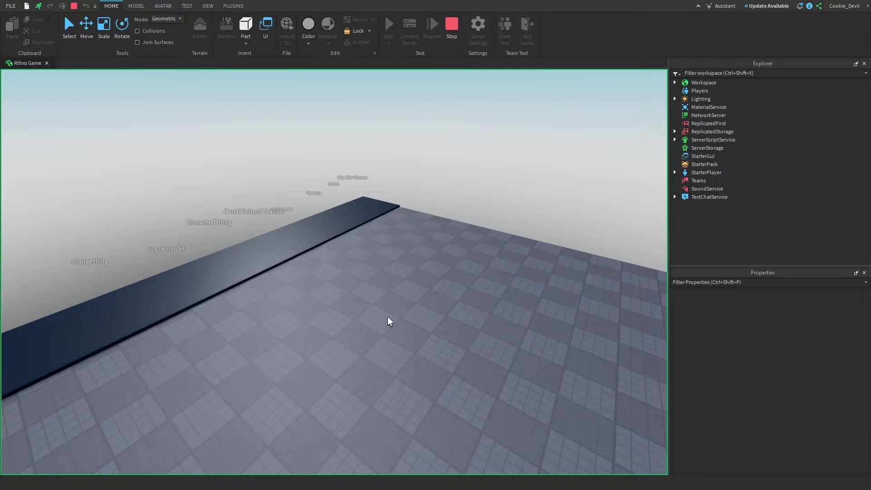
{"action": "right_click_drag", "start_coordinate": [406, 311], "coordinate": [405, 311]}
{"action": "key", "text": "w"}
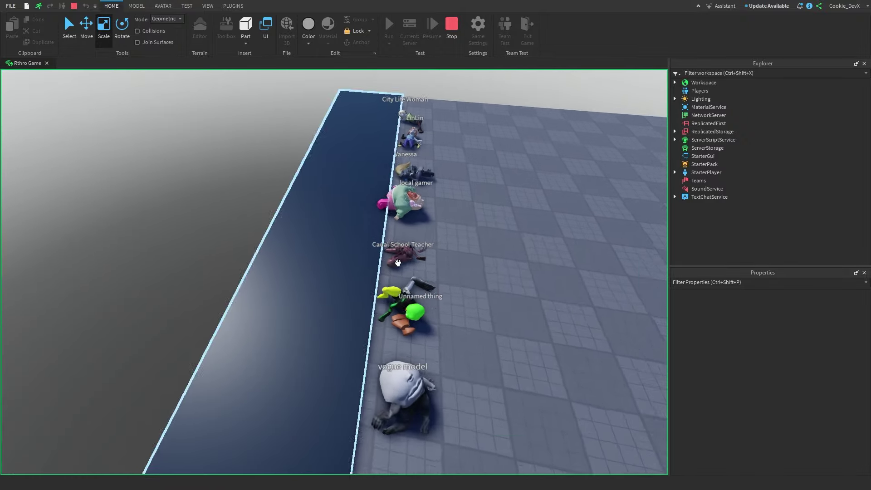
Step: Filter the third conveyor's properties by "asse" and set its AssemblyLinearVelocity to 0, 0, 10
{"action": "left_click", "coordinate": [370, 154]}
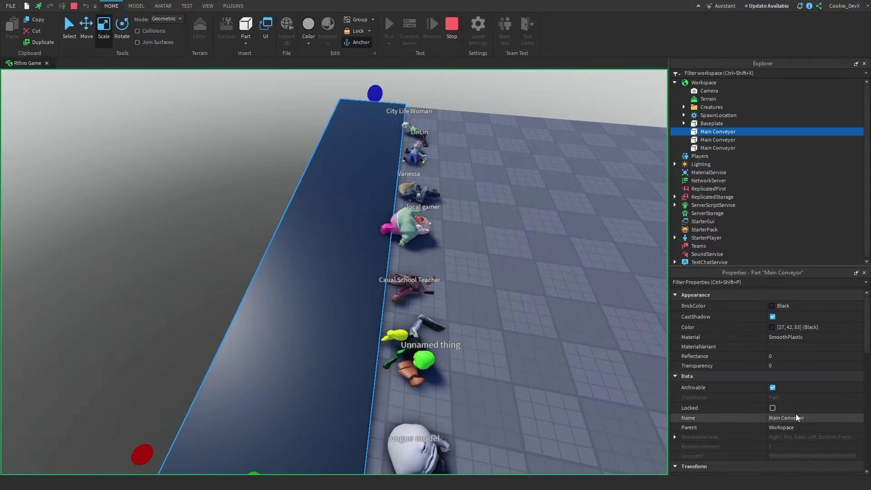
{"action": "scroll", "coordinate": [731, 360], "scroll_direction": "down", "scroll_amount": 3}
{"action": "left_click", "coordinate": [704, 282]}
{"action": "type", "text": "asse"}
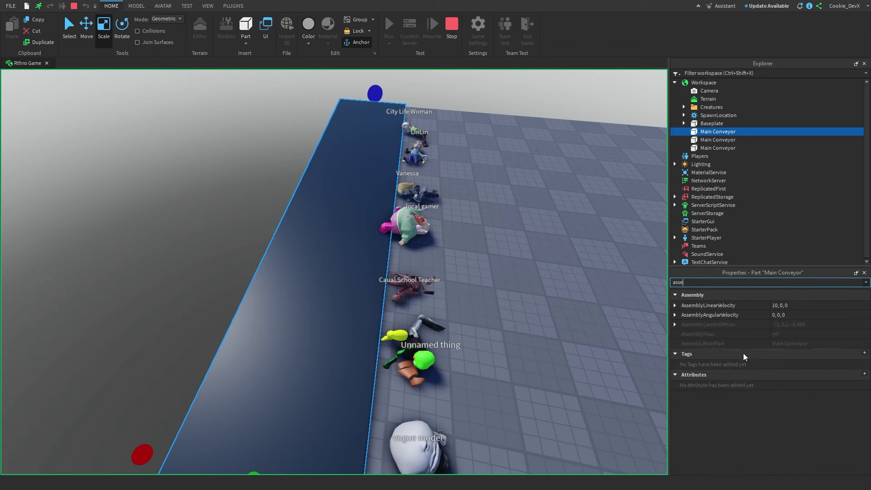
{"action": "left_click", "coordinate": [675, 306]}
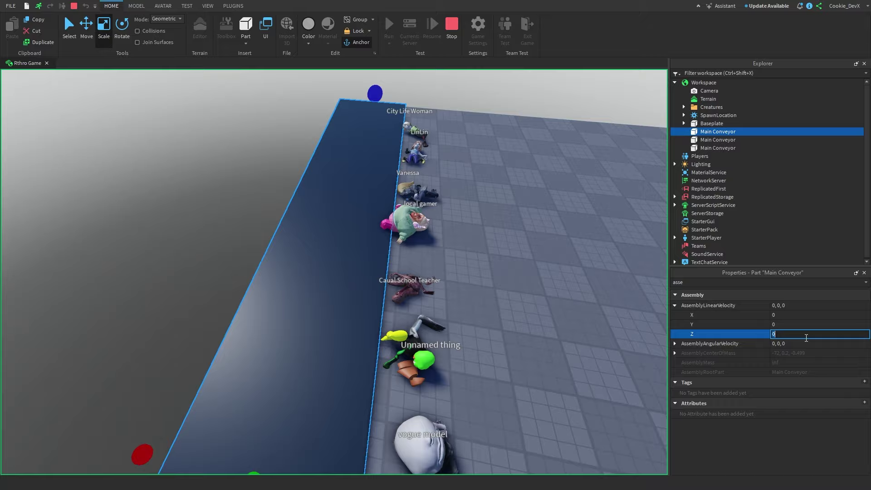
Step: Place the Unnamed thing ragdoll back on the third conveyor and watch the creatures travel along the belts
{"action": "left_click_drag", "start_coordinate": [411, 334], "coordinate": [319, 241]}
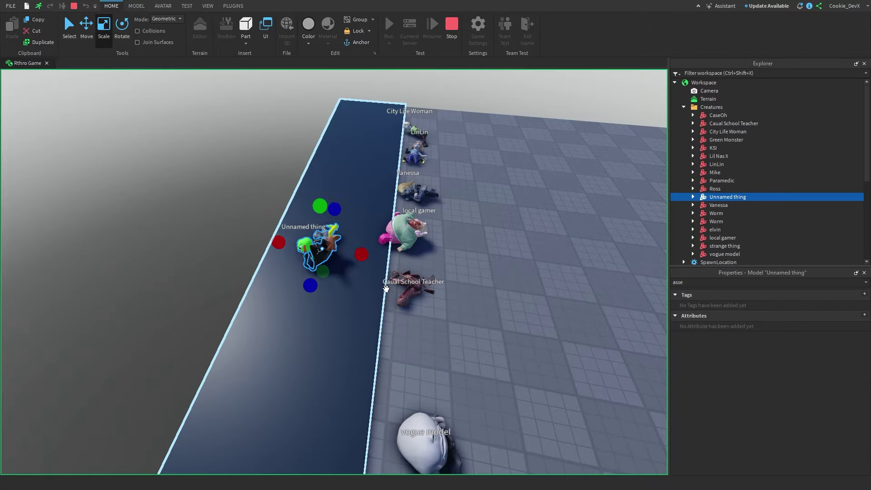
{"action": "right_click_drag", "start_coordinate": [439, 334], "coordinate": [515, 367]}
{"action": "left_click", "coordinate": [540, 351]}
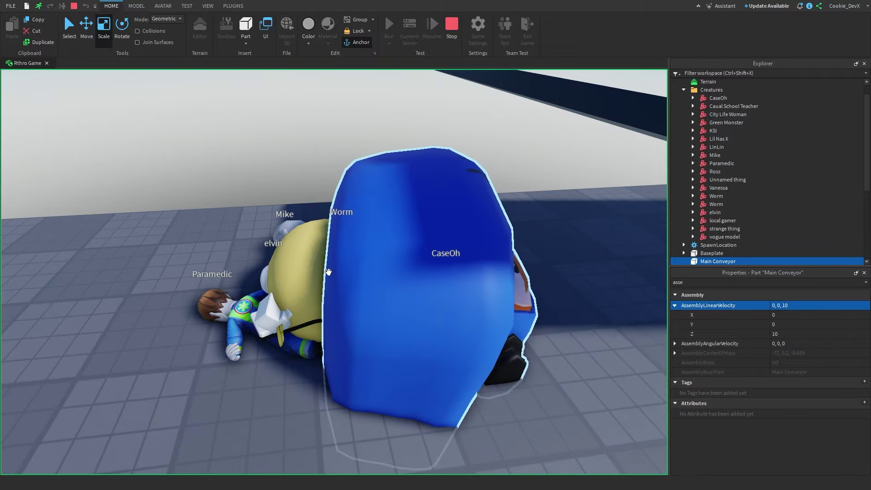
{"action": "scroll", "coordinate": [464, 254], "scroll_direction": "down", "scroll_amount": 5}
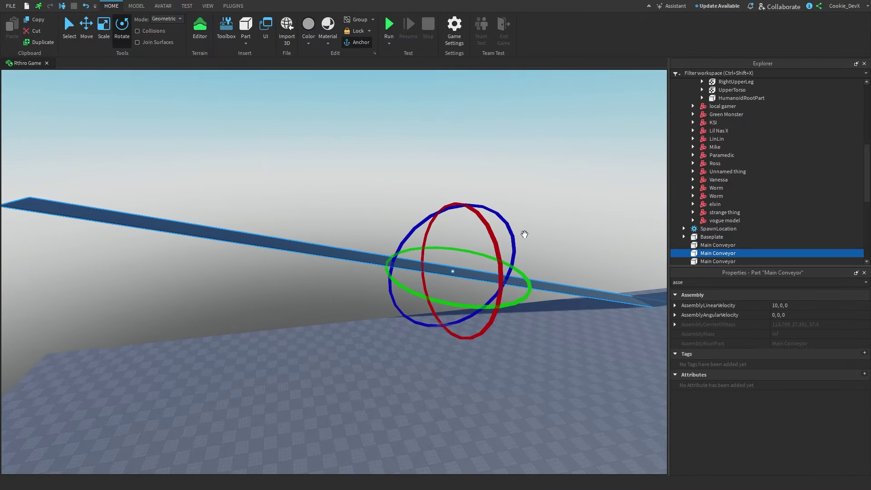
Step: Move the sloped Main Conveyor so its lower end meets the end of the flat conveyor
{"action": "left_click", "coordinate": [136, 6]}
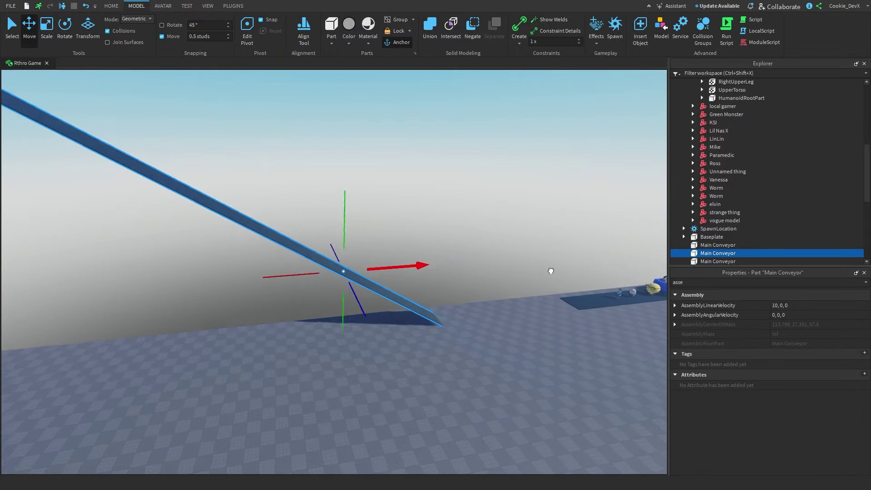
{"action": "key", "text": "w"}
{"action": "key", "text": "d"}
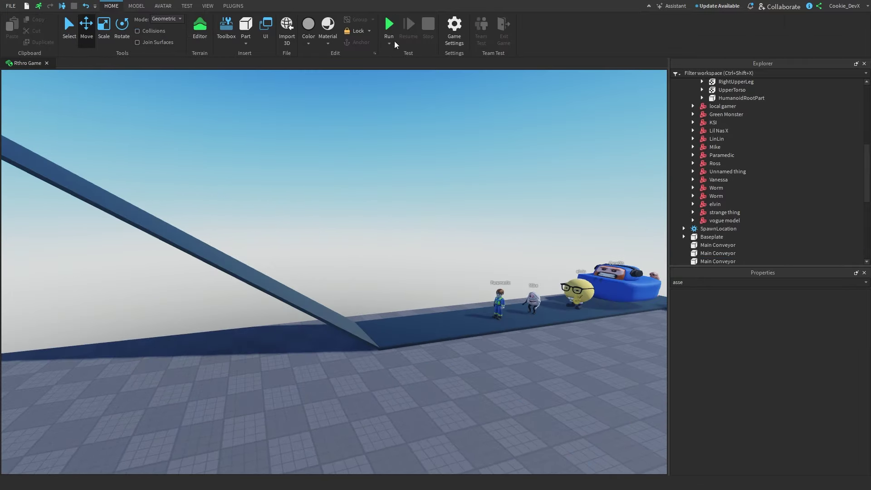
Step: Run the simulation and watch how the creatures travel up the sloped conveyor
{"action": "left_click", "coordinate": [389, 28]}
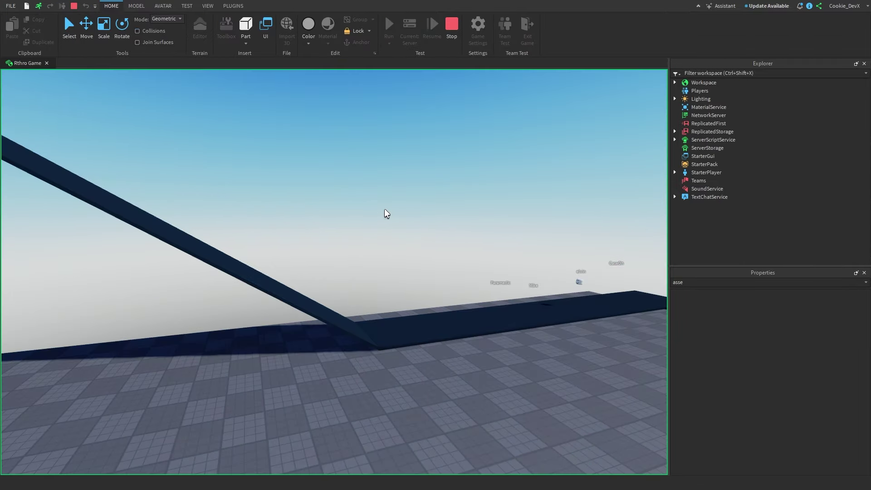
{"action": "right_click_drag", "start_coordinate": [385, 210], "coordinate": [389, 209]}
{"action": "key", "text": "d"}
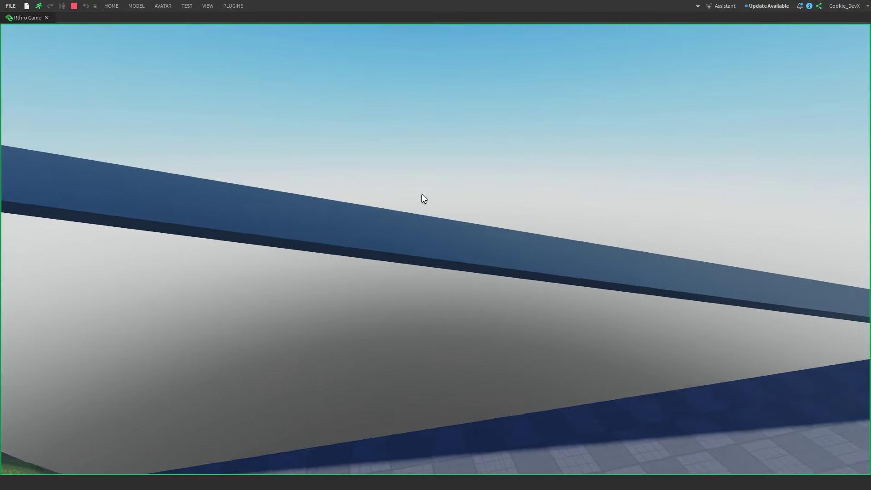
{"action": "key", "text": "e"}
{"action": "right_click_drag", "start_coordinate": [422, 195], "coordinate": [422, 195]}
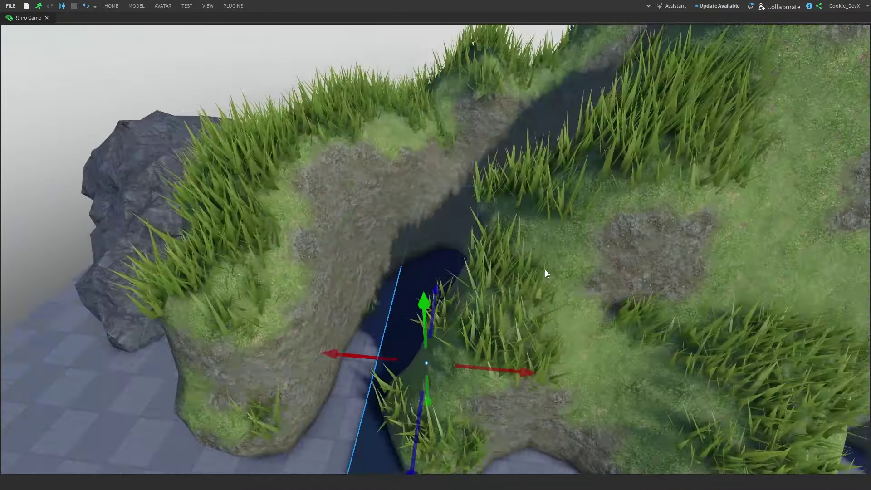
Step: Sculpt away the grassy terrain overhanging the conveyor in Subtract mode
{"action": "left_click", "coordinate": [111, 5]}
{"action": "left_click", "coordinate": [103, 28]}
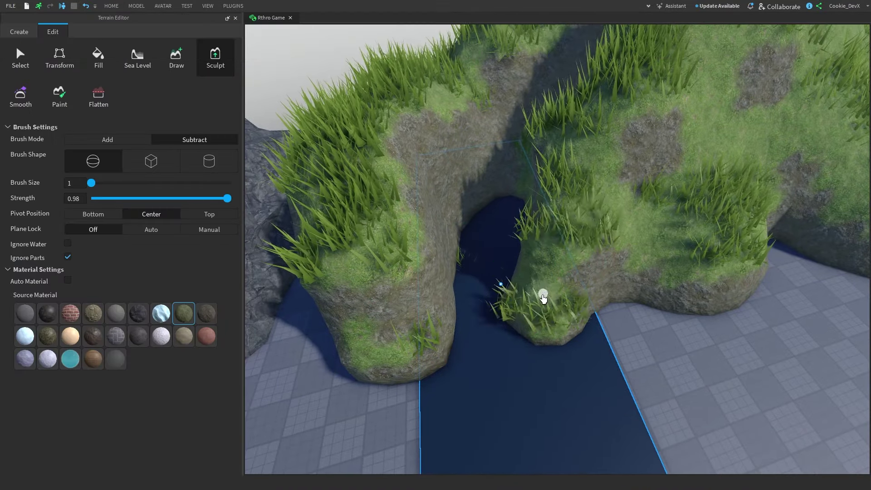
{"action": "mouse_move", "coordinate": [544, 297]}
{"action": "left_mouse_down"}
{"action": "mouse_move", "coordinate": [521, 297]}
{"action": "mouse_move", "coordinate": [504, 281]}
{"action": "left_mouse_up"}
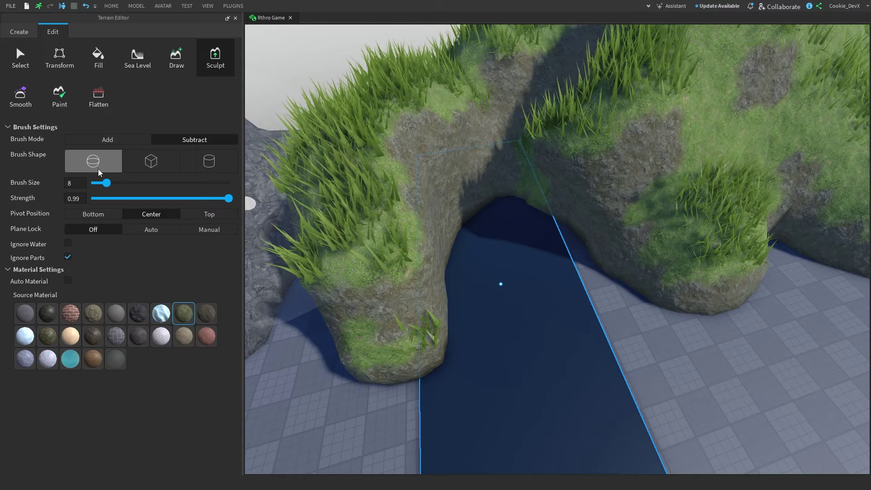
{"action": "scroll", "coordinate": [576, 249], "scroll_direction": "down", "scroll_amount": 10}
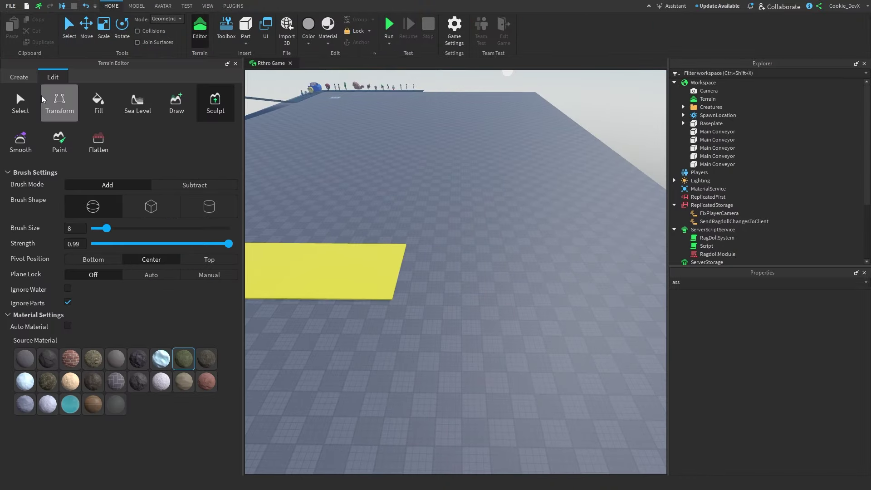
Step: Stop the running test and draw rock terrain beside the yellow ramp in Add mode with brush size 7
{"action": "left_click", "coordinate": [177, 104]}
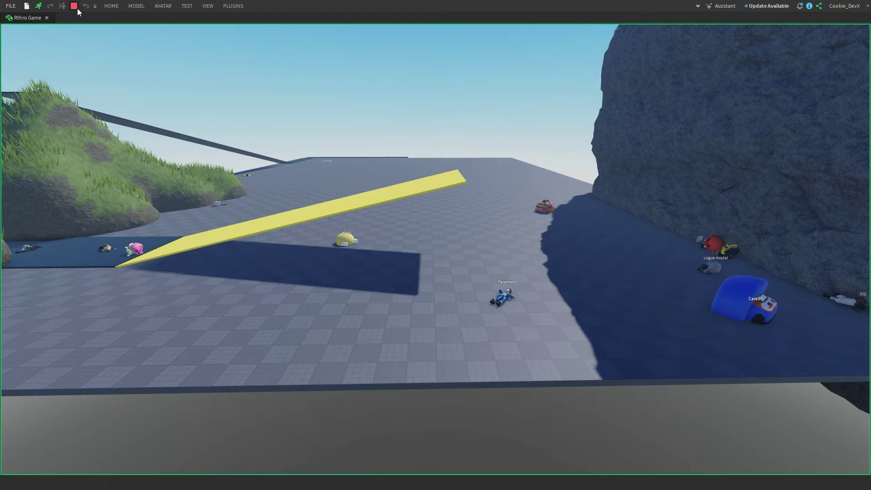
{"action": "left_click", "coordinate": [74, 6]}
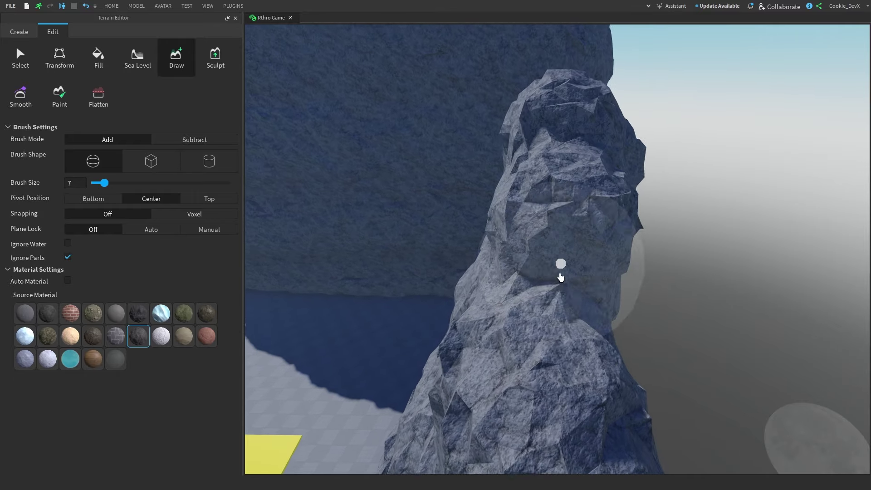
{"action": "left_click_drag", "start_coordinate": [571, 154], "coordinate": [670, 255]}
{"action": "key", "text": "a"}
{"action": "left_click_drag", "start_coordinate": [702, 303], "coordinate": [700, 300]}
{"action": "key", "text": "q"}
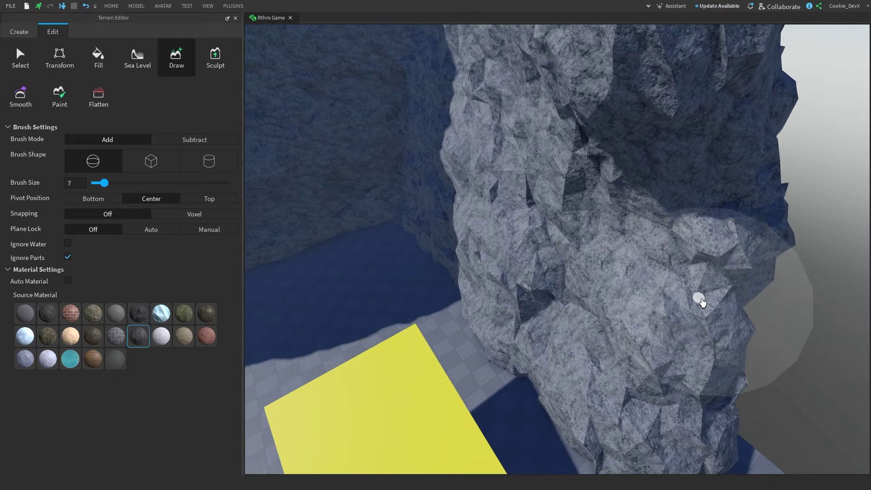
{"action": "key", "text": "s"}
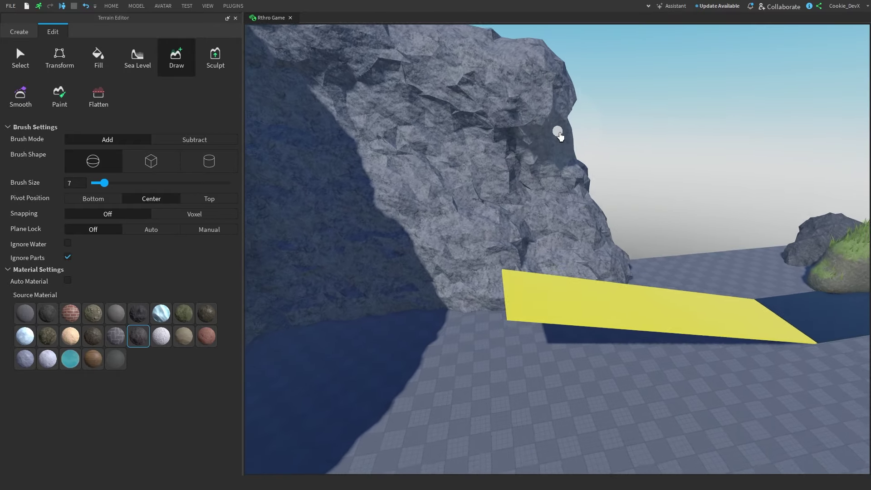
Step: Run the simulation to check where the creatures land between the rock walls and the yellow ramp, and stop it
{"action": "key", "text": "F5"}
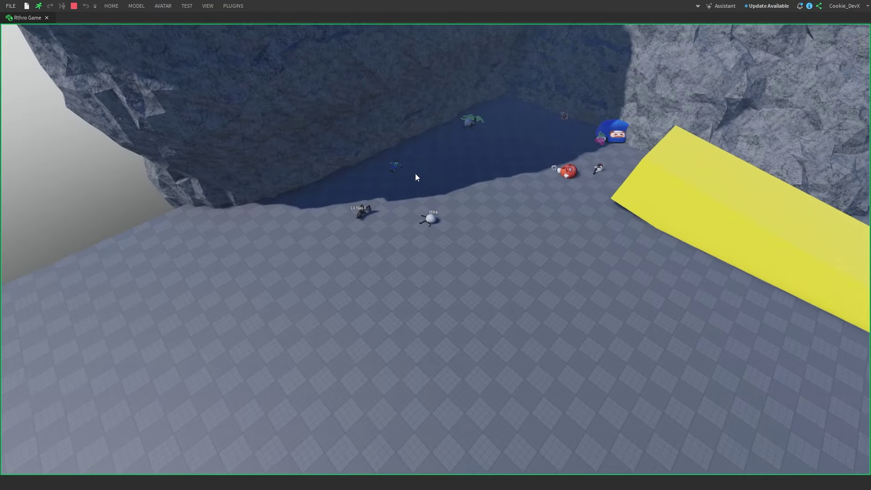
{"action": "left_click", "coordinate": [74, 6]}
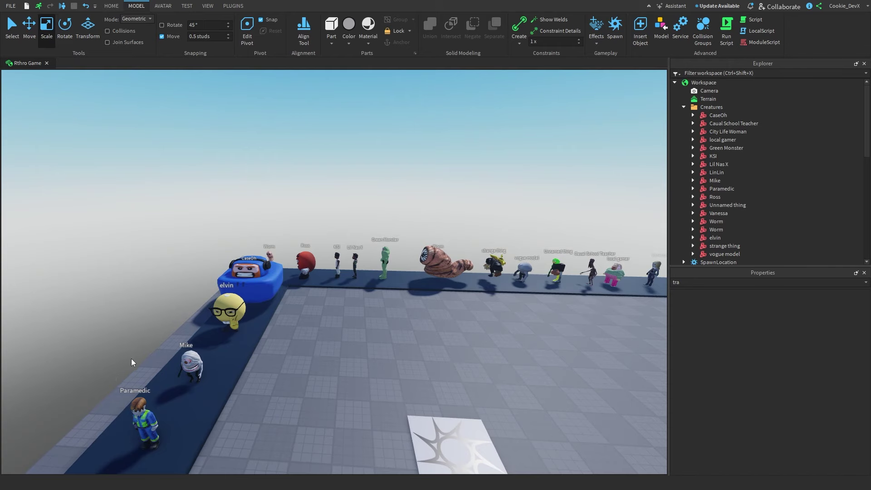
Step: Move the Creatures folder from Workspace into ReplicatedStorage
{"action": "scroll", "coordinate": [133, 362], "scroll_direction": "up", "scroll_amount": 3}
{"action": "right_click_drag", "start_coordinate": [374, 230], "coordinate": [374, 229]}
{"action": "key", "text": "s"}
{"action": "scroll", "coordinate": [374, 230], "scroll_direction": "down", "scroll_amount": 3}
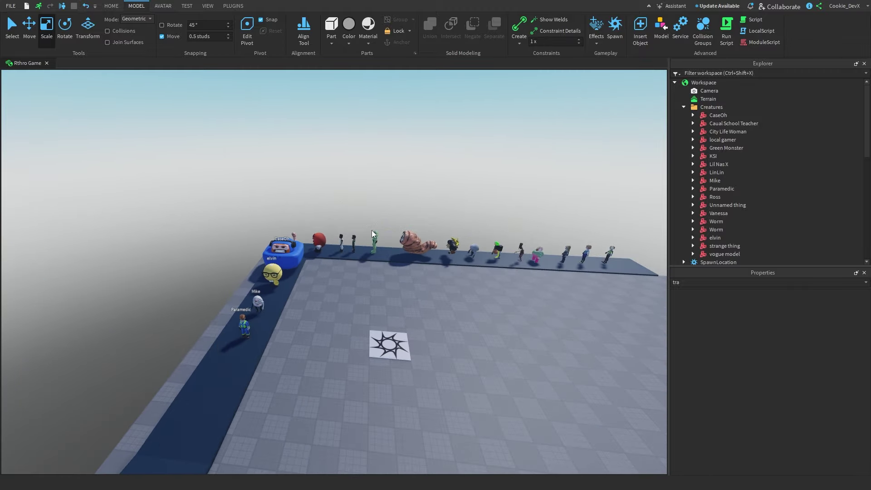
{"action": "scroll", "coordinate": [372, 254], "scroll_direction": "up", "scroll_amount": 5}
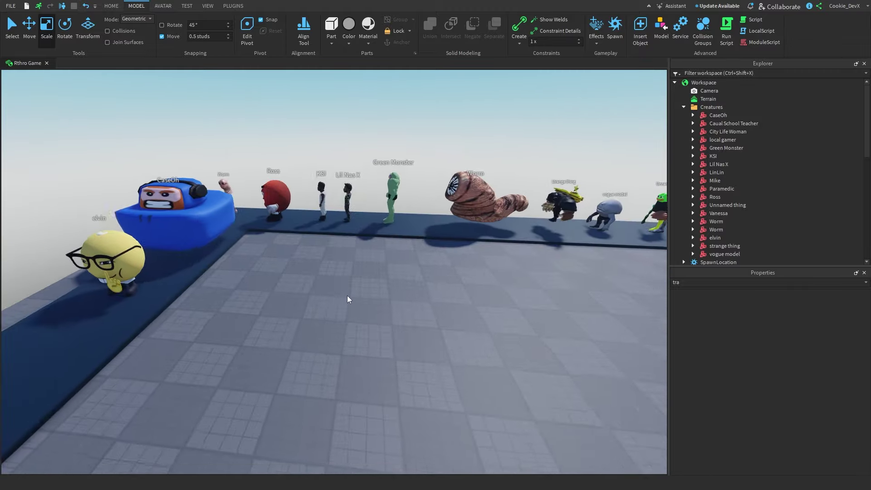
{"action": "key", "text": "d"}
{"action": "right_click_drag", "start_coordinate": [400, 253], "coordinate": [399, 253]}
{"action": "key", "text": "w"}
{"action": "right_click_drag", "start_coordinate": [339, 276], "coordinate": [338, 275]}
{"action": "key", "text": "w"}
{"action": "right_click_drag", "start_coordinate": [489, 177], "coordinate": [639, 108]}
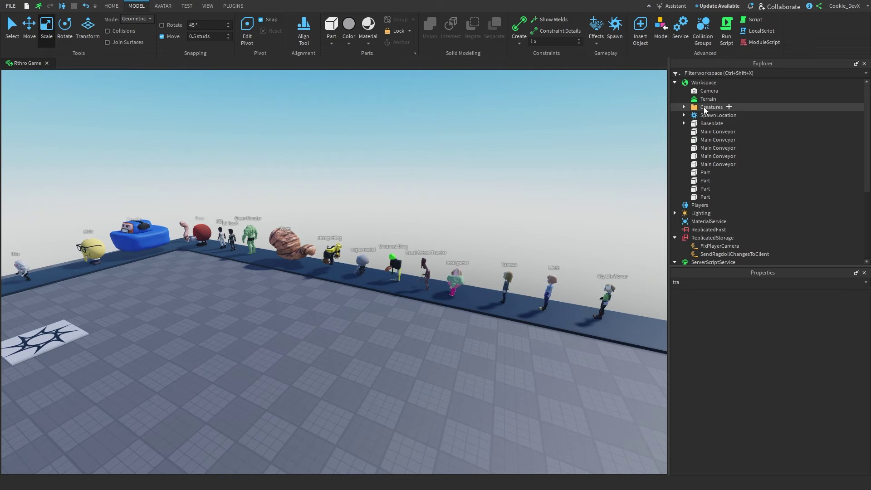
{"action": "left_click_drag", "start_coordinate": [704, 107], "coordinate": [745, 216]}
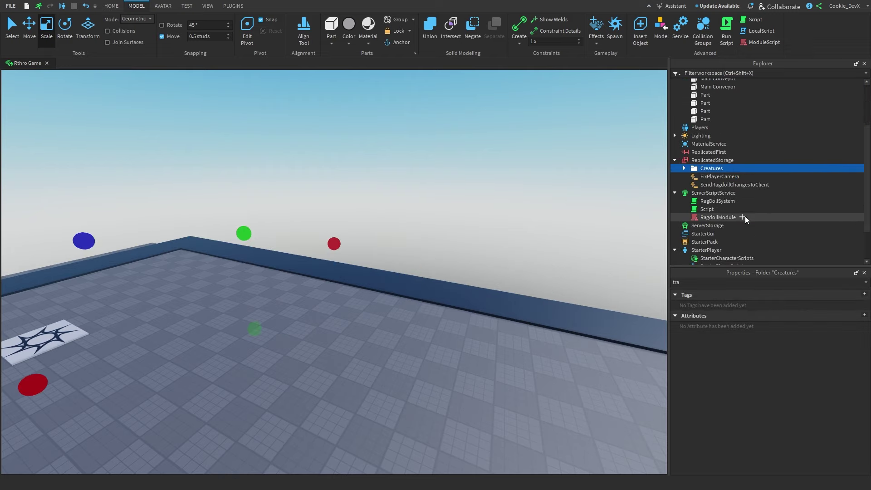
Step: In the RagDollSystem script, clone each creature into Workspace and parent a new DragDetector to the clone's HumanoidRootPart
{"action": "double_click", "coordinate": [709, 210]}
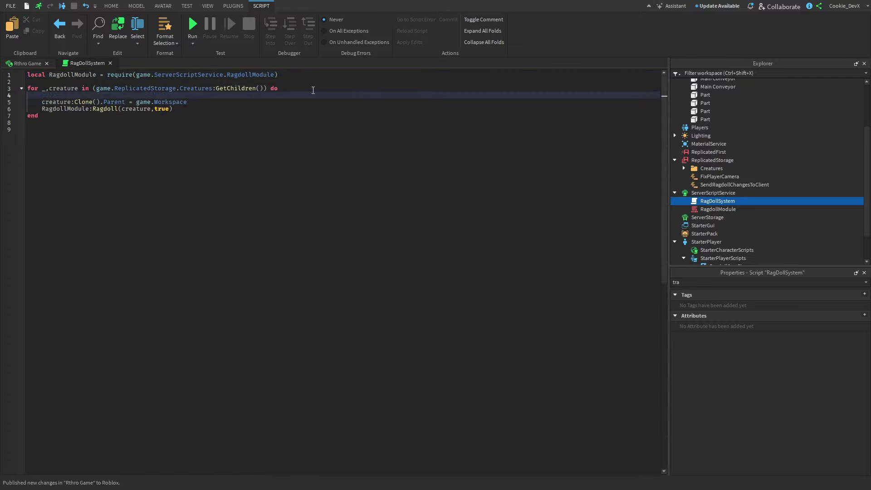
{"action": "key", "text": "BackSpace"}
{"action": "key", "text": "BackSpace"}
{"action": "type", "text": "(\"DragDetector\")"}
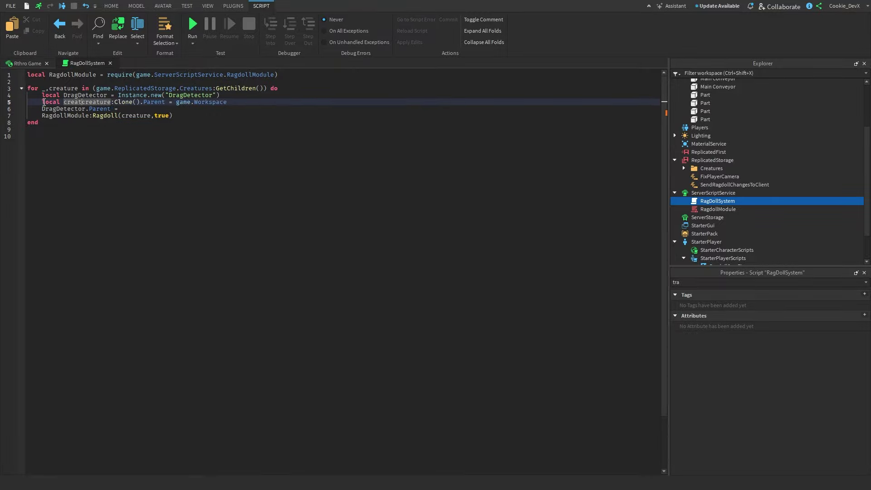
Step: Start a play test and get the avatar onto the sloped conveyor next to the Paramedic and Mike ragdolls
{"action": "key", "text": "F5"}
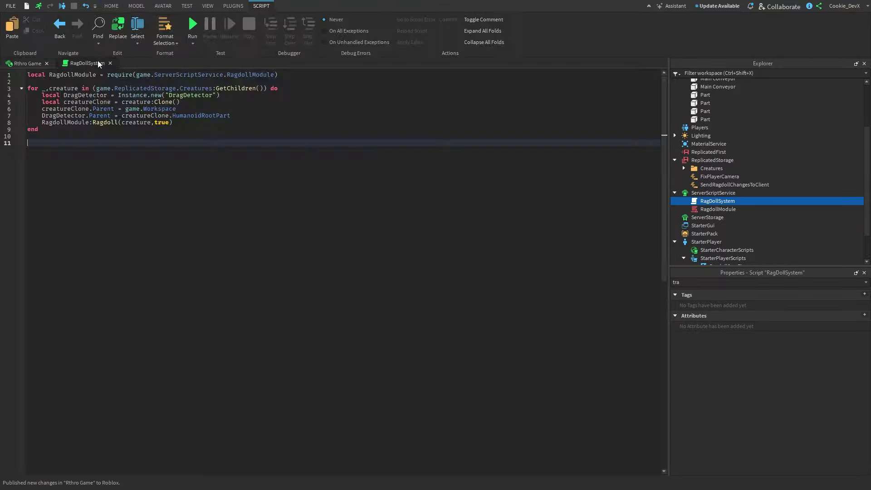
{"action": "key", "text": "w"}
{"action": "key", "text": "a"}
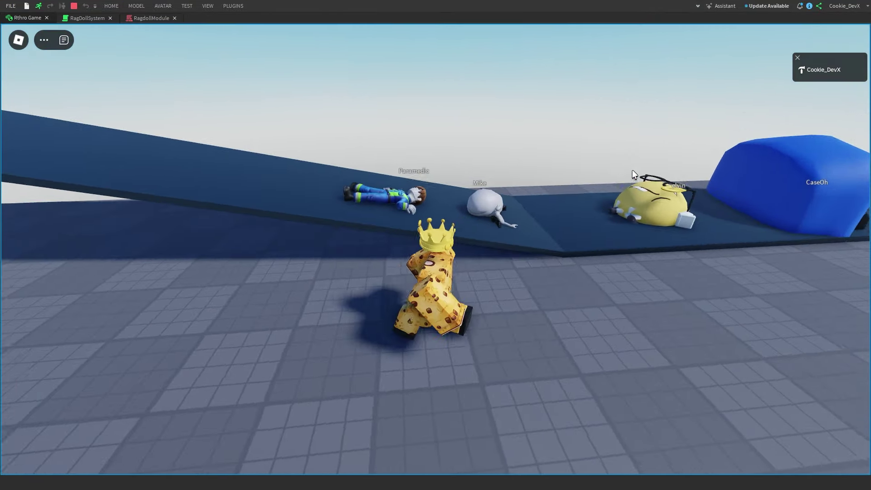
{"action": "key", "text": "space"}
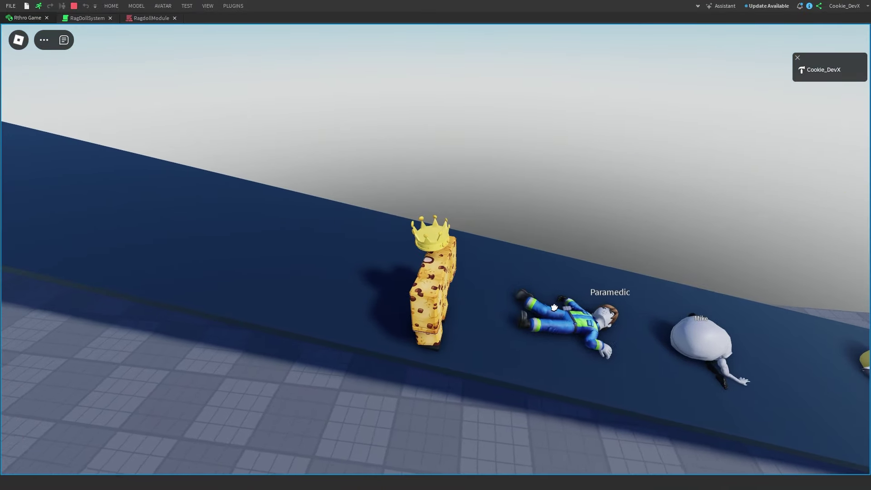
{"action": "key", "text": "d"}
{"action": "right_click_drag", "start_coordinate": [573, 282], "coordinate": [573, 282]}
{"action": "key", "text": "w"}
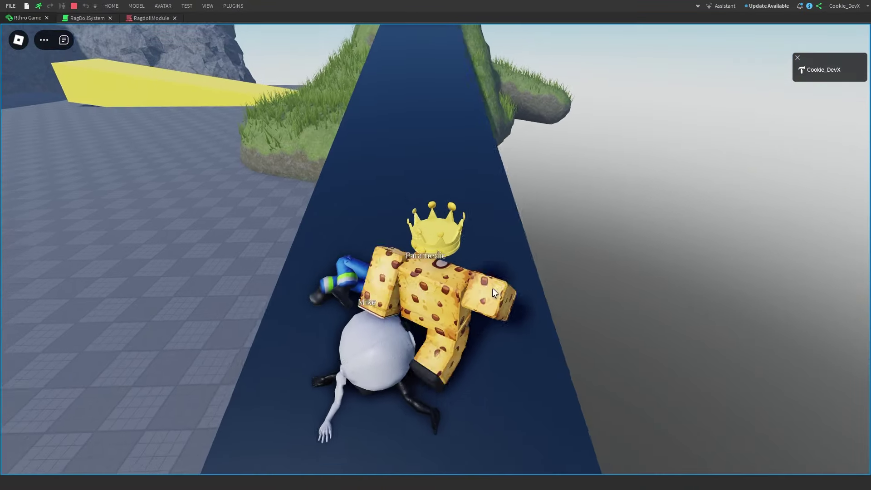
Step: Take the avatar off the conveyor onto the grassy hill and view the ragdolls on the slope from there
{"action": "right_click_drag", "start_coordinate": [396, 284], "coordinate": [394, 284]}
{"action": "key", "text": "w"}
{"action": "key", "text": "a"}
{"action": "key", "text": "space"}
{"action": "scroll", "coordinate": [394, 284], "scroll_direction": "down", "scroll_amount": 7}
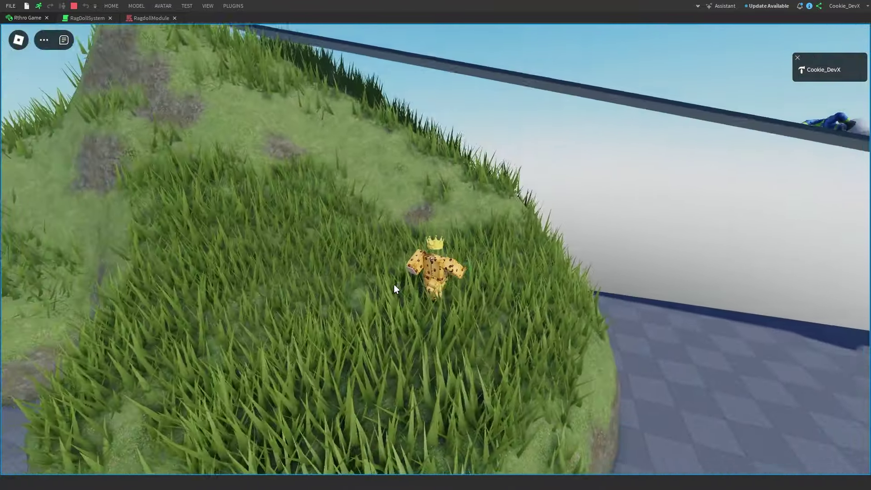
Step: Walk the avatar along the sloped conveyor to check which creatures stay on it, and end the play test
{"action": "scroll", "coordinate": [428, 275], "scroll_direction": "up", "scroll_amount": 3}
{"action": "key", "text": "w"}
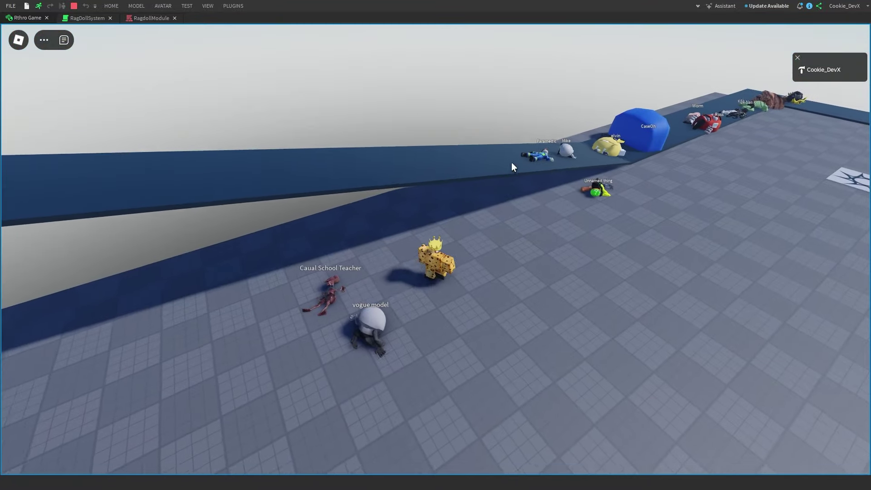
{"action": "key", "text": "d"}
{"action": "key", "text": "space"}
{"action": "key", "text": "d"}
{"action": "right_click_drag", "start_coordinate": [524, 183], "coordinate": [523, 183]}
{"action": "key", "text": "space"}
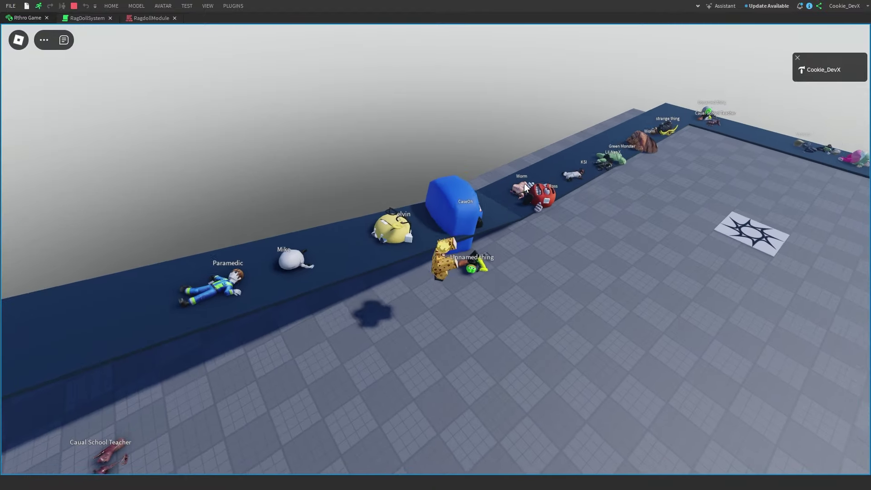
{"action": "left_click", "coordinate": [110, 5]}
{"action": "left_click", "coordinate": [74, 6]}
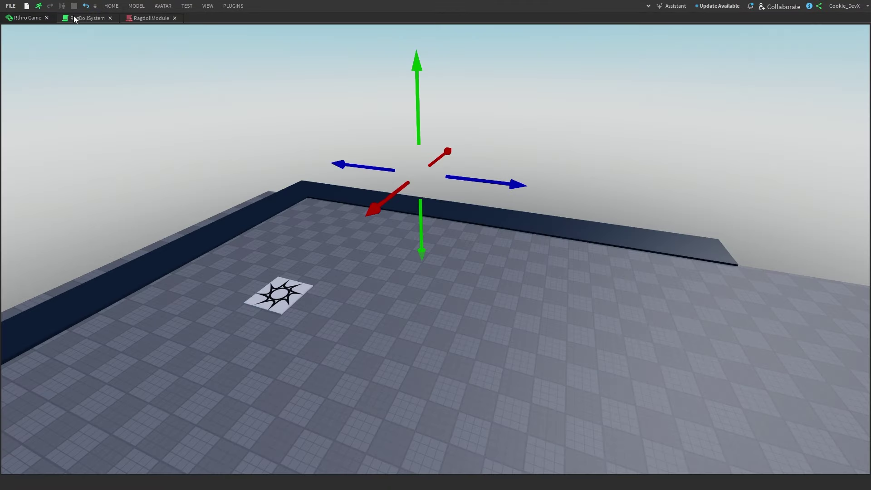
Step: Resize the barrier part that runs along the inner edge of the sloped conveyor
{"action": "right_click_drag", "start_coordinate": [207, 80], "coordinate": [168, 65]}
{"action": "key", "text": "w"}
{"action": "key", "text": "ctrl+3"}
{"action": "right_click_drag", "start_coordinate": [349, 229], "coordinate": [476, 204]}
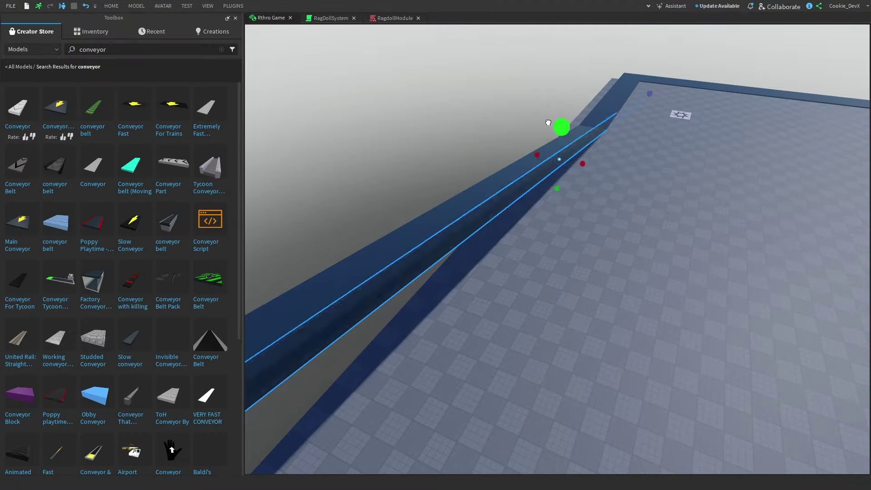
{"action": "left_click", "coordinate": [205, 6]}
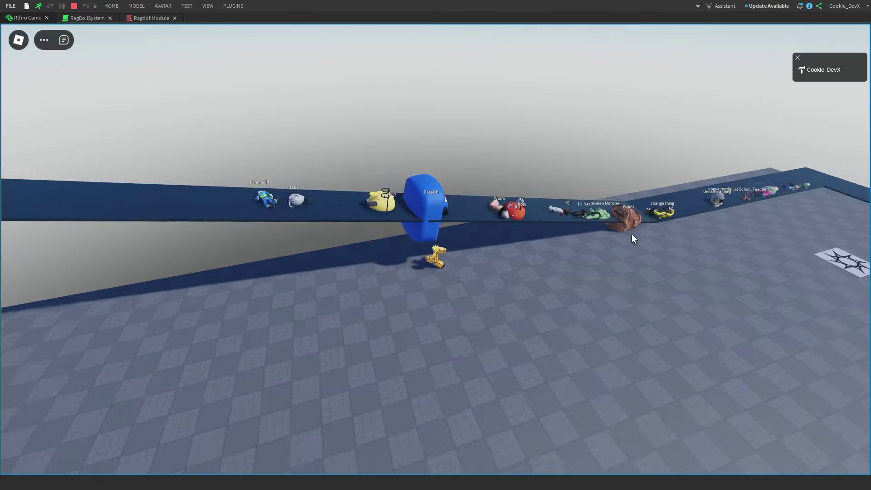
Step: Play-test the course and follow the creatures up the sloped conveyor to check that they stay on it
{"action": "key", "text": "space"}
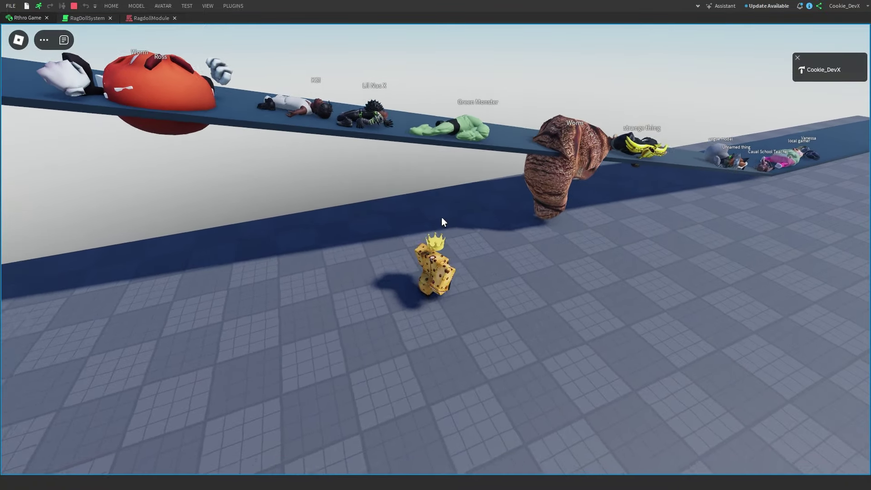
{"action": "right_click_drag", "start_coordinate": [442, 218], "coordinate": [442, 218]}
{"action": "scroll", "coordinate": [442, 218], "scroll_direction": "down", "scroll_amount": 5}
{"action": "key", "text": "w"}
{"action": "key", "text": "space"}
{"action": "key", "text": "w"}
{"action": "scroll", "coordinate": [442, 217], "scroll_direction": "up", "scroll_amount": 8}
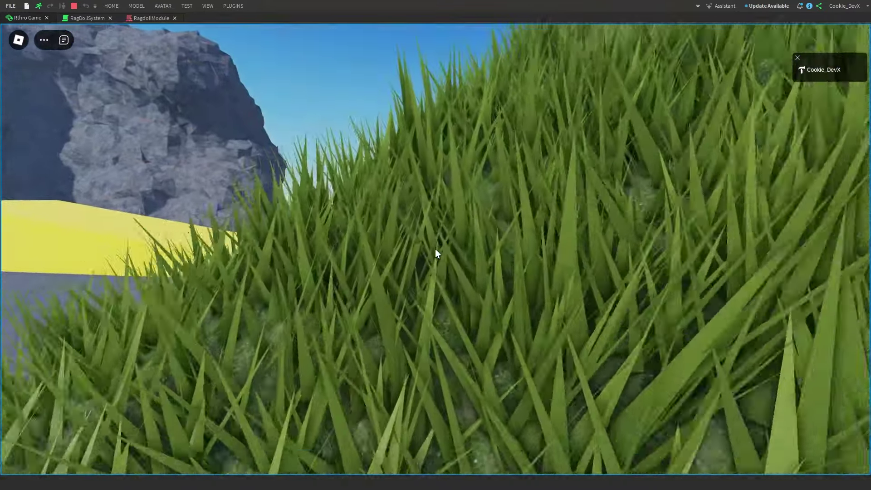
Step: Walk the avatar past the grassy hill to the yellow ramp and watch the Paramedic and Mike ragdolls reach it
{"action": "scroll", "coordinate": [435, 250], "scroll_direction": "down", "scroll_amount": 5}
{"action": "key", "text": "w"}
{"action": "scroll", "coordinate": [441, 256], "scroll_direction": "down", "scroll_amount": 3}
{"action": "right_click_drag", "start_coordinate": [441, 255], "coordinate": [440, 255]}
{"action": "key", "text": "w"}
{"action": "scroll", "coordinate": [441, 255], "scroll_direction": "up", "scroll_amount": 8}
{"action": "key", "text": "w"}
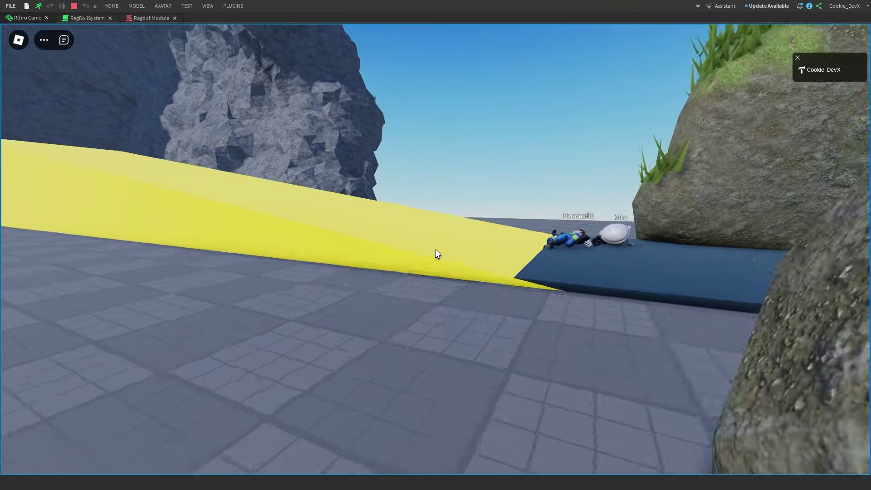
{"action": "key", "text": "w"}
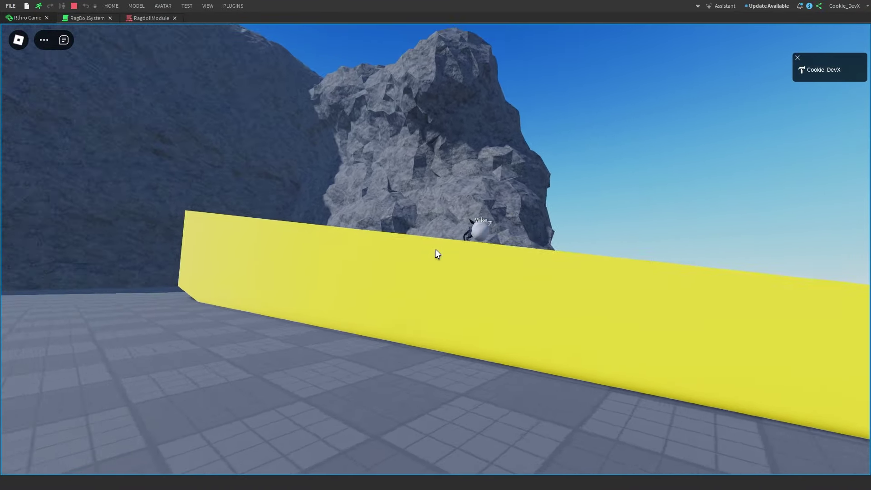
{"action": "key", "text": "w"}
{"action": "scroll", "coordinate": [434, 248], "scroll_direction": "down", "scroll_amount": 6}
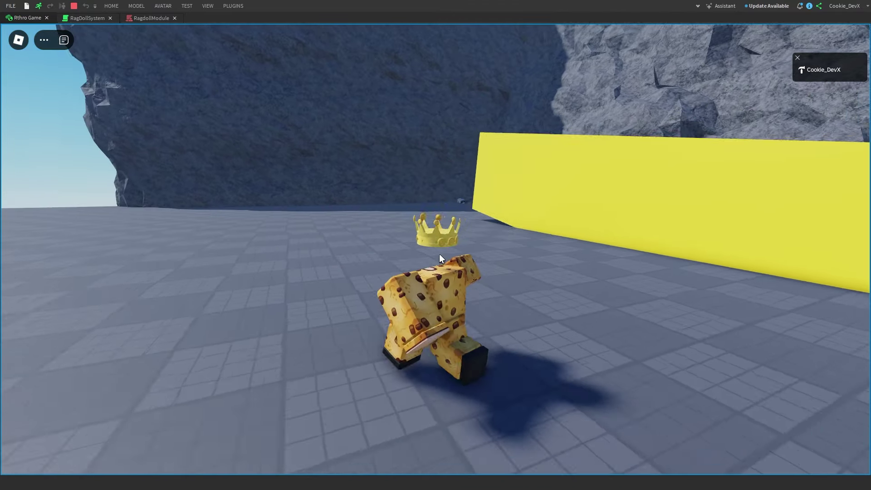
Step: Walk the avatar away from the yellow ramp to check the creatures gathered along the rock wall, and end the play test
{"action": "right_click_drag", "start_coordinate": [439, 254], "coordinate": [452, 261]}
{"action": "key", "text": "w"}
{"action": "key", "text": "w"}
{"action": "key", "text": "w"}
{"action": "key", "text": "w"}
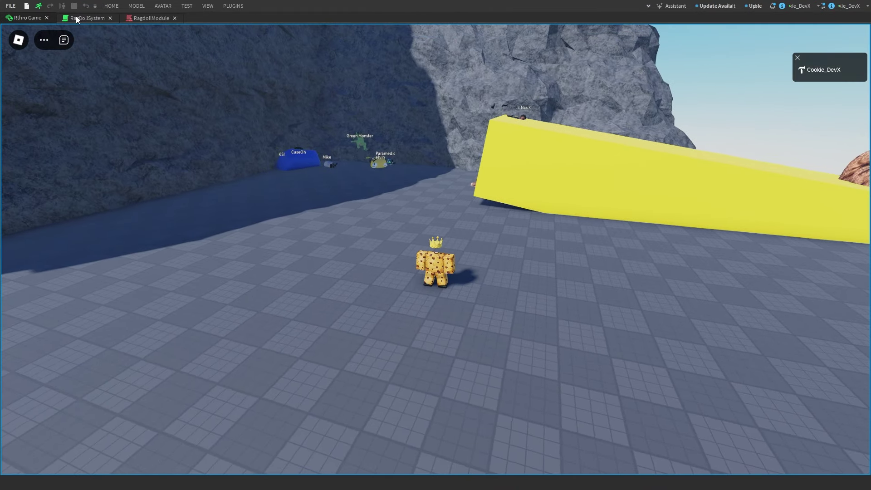
{"action": "left_click", "coordinate": [74, 5]}
Step: Run the course as a simulation without the avatar and inspect the yellow ramp beside the grassy hill
{"action": "left_click", "coordinate": [389, 221]}
{"action": "right_click_drag", "start_coordinate": [389, 222], "coordinate": [389, 222]}
{"action": "right_click_drag", "start_coordinate": [339, 321], "coordinate": [339, 322]}
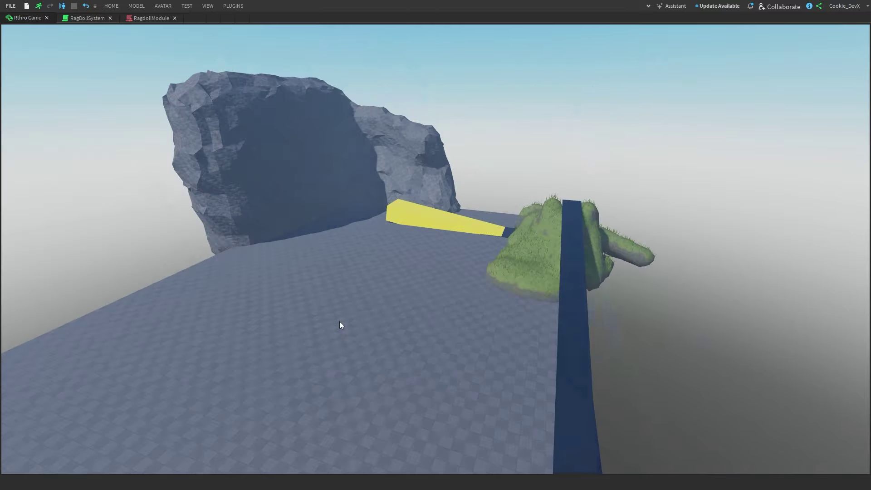
{"action": "left_click", "coordinate": [513, 217]}
{"action": "right_click_drag", "start_coordinate": [279, 142], "coordinate": [278, 143]}
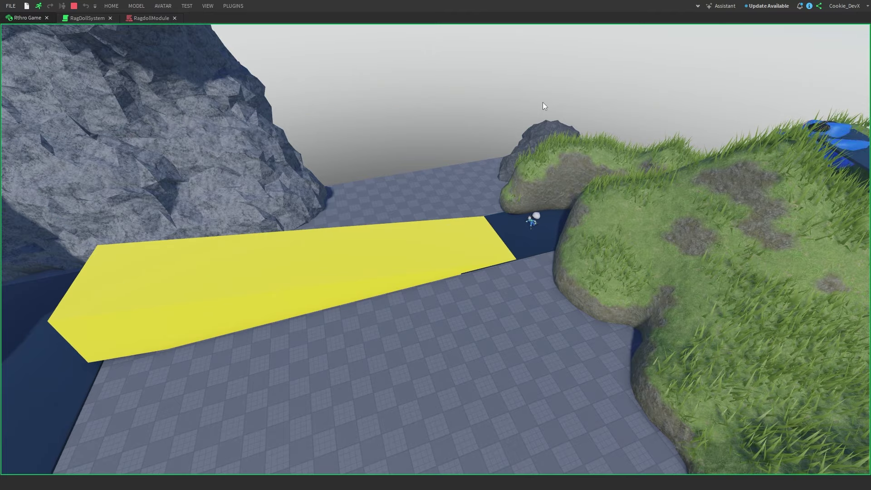
{"action": "key", "text": "w"}
Step: Inspect the fire on the conveyor and the billboard reading "THERE IS ONLY 206 BONES IN THE HUMAN BODY!"
{"action": "right_click_drag", "start_coordinate": [563, 105], "coordinate": [537, 209]}
{"action": "key", "text": "w"}
{"action": "key", "text": "w"}
{"action": "key", "text": "s"}
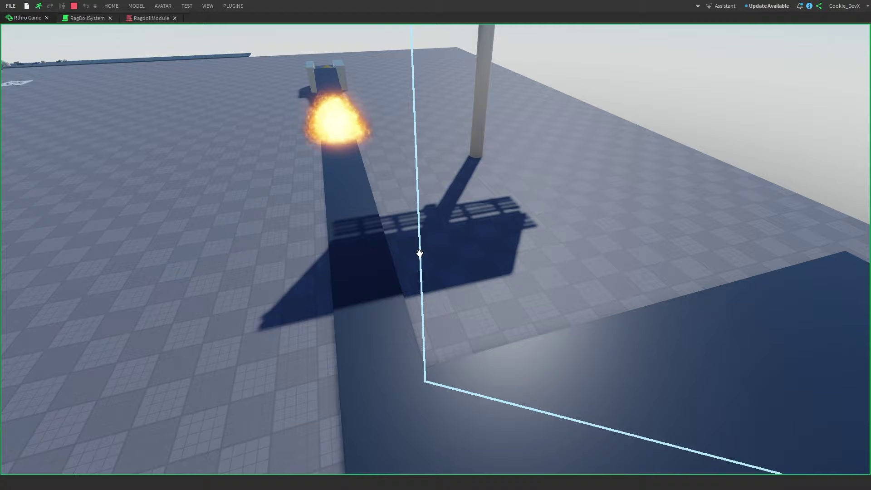
{"action": "key", "text": "w"}
{"action": "right_click_drag", "start_coordinate": [393, 282], "coordinate": [394, 281]}
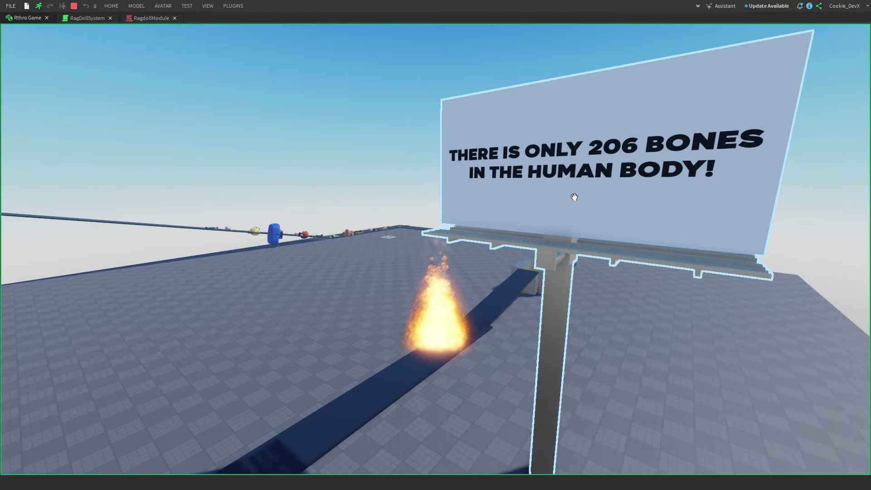
{"action": "right_click_drag", "start_coordinate": [574, 202], "coordinate": [511, 210]}
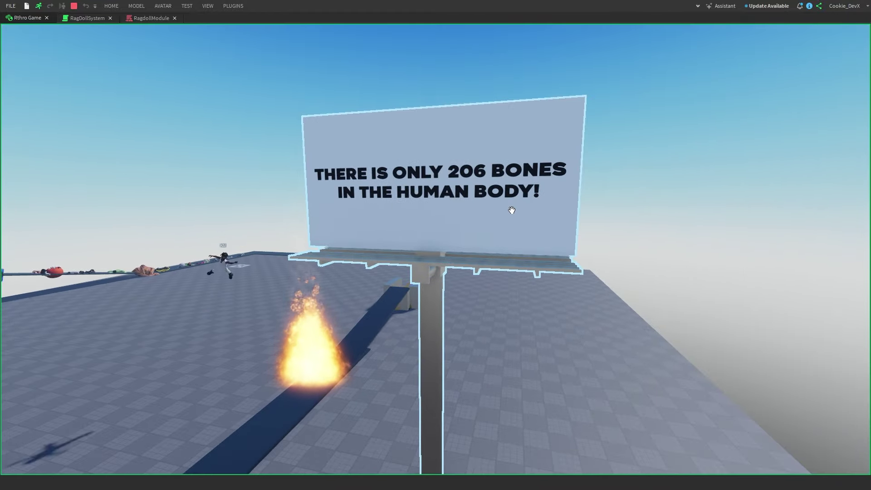
{"action": "key", "text": "w"}
{"action": "right_click_drag", "start_coordinate": [330, 291], "coordinate": [329, 291]}
{"action": "right_click_drag", "start_coordinate": [444, 264], "coordinate": [461, 279]}
Step: Watch the Mike ragdoll travel along the conveyor toward the fire below the billboard
{"action": "key", "text": "a"}
{"action": "key", "text": "w"}
{"action": "key", "text": "w"}
{"action": "right_click_drag", "start_coordinate": [407, 345], "coordinate": [407, 345]}
{"action": "key", "text": "w"}
{"action": "key", "text": "a"}
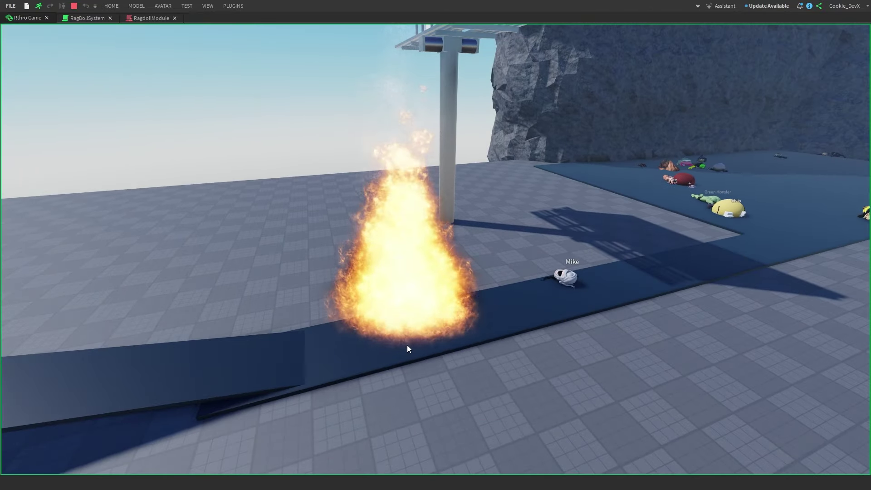
Step: Follow the Mike ragdoll past the fire and through the walled yellow pool to the end of the conveyor
{"action": "key", "text": "w"}
{"action": "right_click_drag", "start_coordinate": [396, 247], "coordinate": [396, 247]}
{"action": "key", "text": "a"}
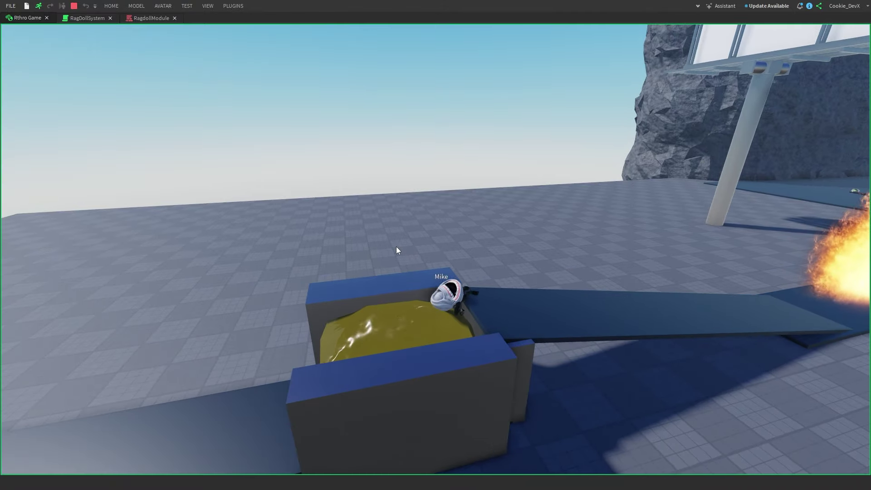
{"action": "mouse_move", "coordinate": [394, 214]}
{"action": "right_mouse_down"}
{"action": "mouse_move", "coordinate": [410, 221]}
{"action": "mouse_move", "coordinate": [435, 205]}
{"action": "right_mouse_up"}
{"action": "key", "text": "w"}
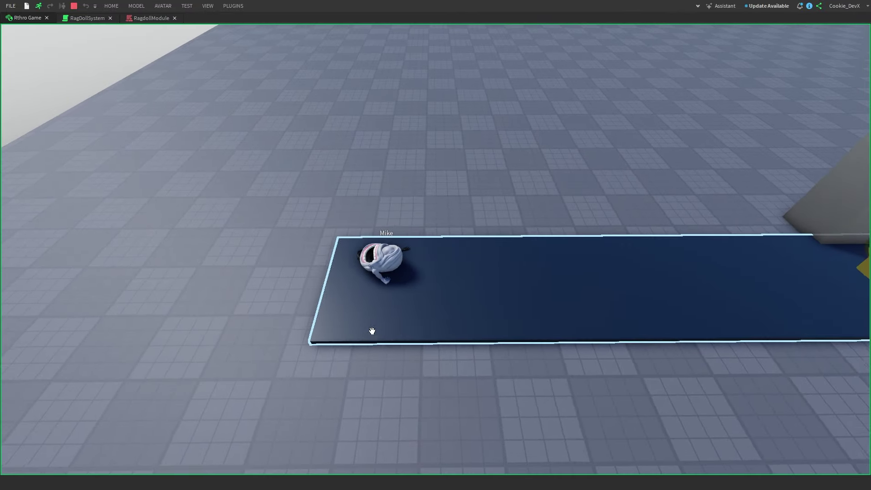
{"action": "right_click_drag", "start_coordinate": [549, 162], "coordinate": [548, 162]}
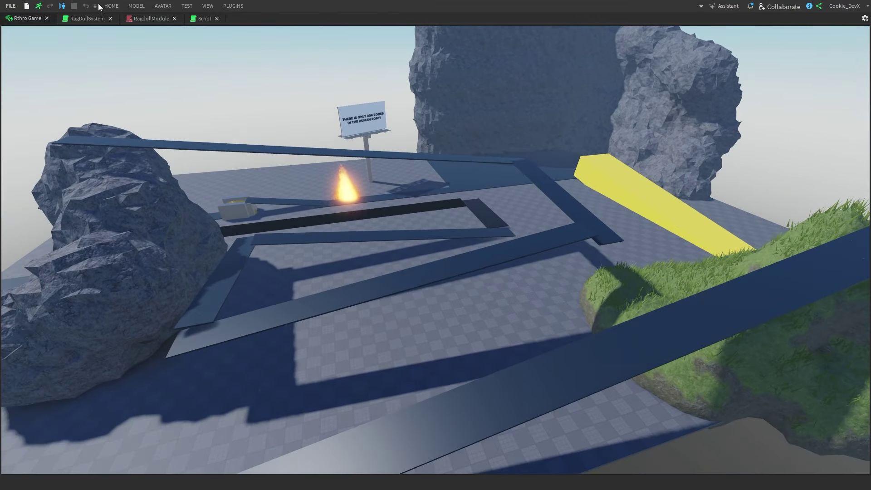
Step: Start the simulation in Run mode and collapse the ribbon to enlarge the viewport
{"action": "left_click", "coordinate": [111, 6]}
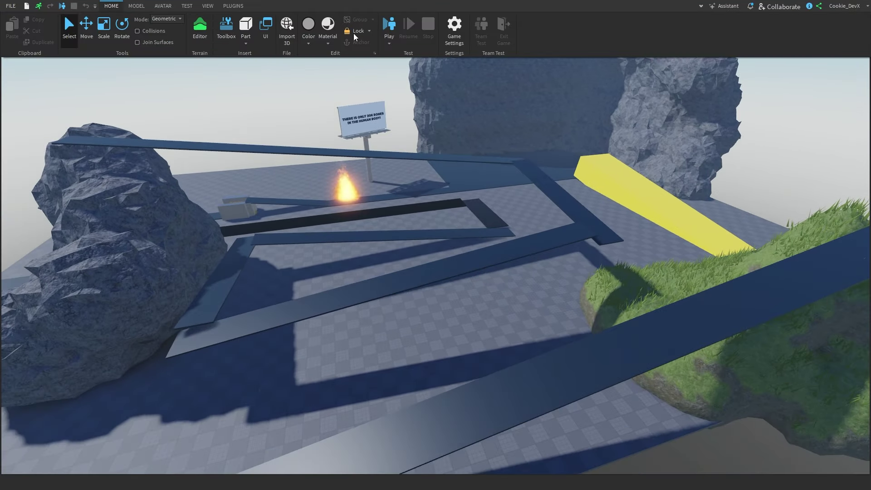
{"action": "left_click", "coordinate": [399, 73]}
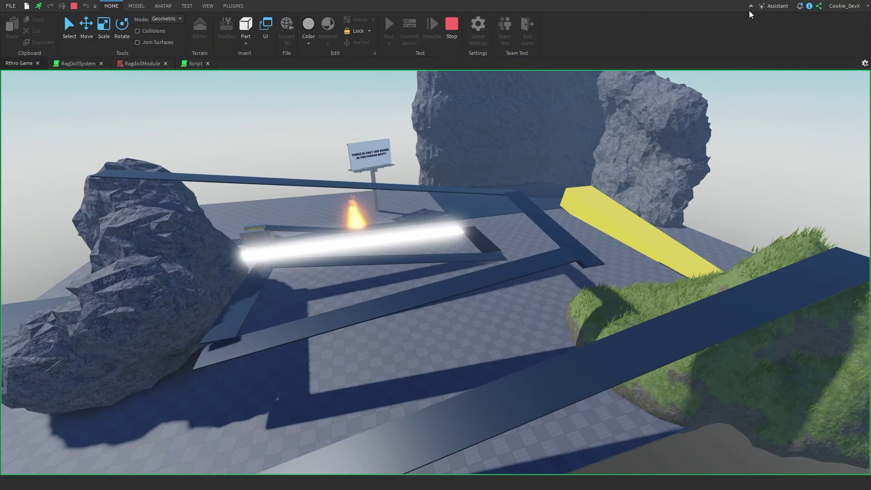
{"action": "left_click", "coordinate": [751, 6]}
Step: Follow the spawned creatures along the raised conveyor until they reach its end above the grassy hill
{"action": "right_click_drag", "start_coordinate": [651, 97], "coordinate": [385, 236]}
{"action": "key", "text": "w"}
{"action": "key", "text": "w"}
{"action": "key", "text": "s"}
{"action": "key", "text": "w"}
{"action": "key", "text": "w"}
{"action": "key", "text": "s"}
{"action": "key", "text": "s"}
{"action": "key", "text": "s"}
{"action": "key", "text": "s"}
{"action": "key", "text": "d"}
{"action": "key", "text": "w"}
{"action": "key", "text": "d"}
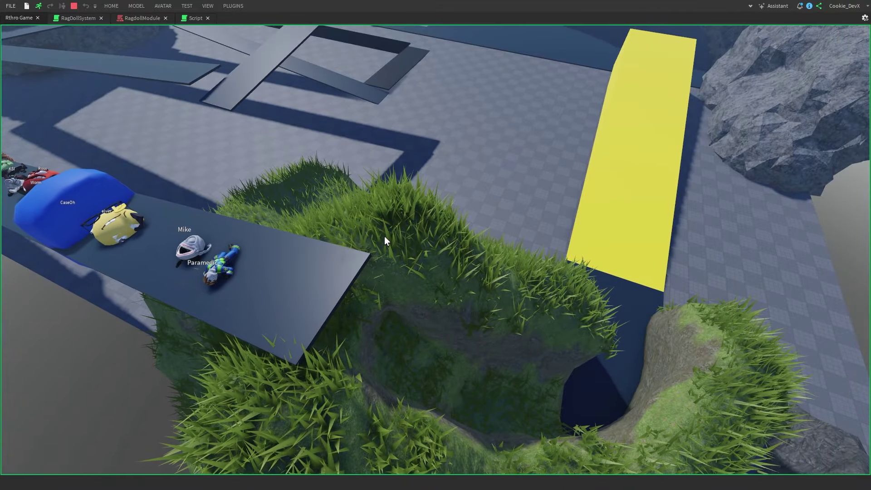
{"action": "key", "text": "d"}
{"action": "key", "text": "q"}
Step: Follow the creatures along the lower conveyor and watch the elvin ragdoll pass through the fire
{"action": "right_click_drag", "start_coordinate": [384, 236], "coordinate": [455, 222]}
{"action": "key", "text": "w"}
{"action": "key", "text": "w"}
{"action": "key", "text": "w"}
{"action": "key", "text": "w"}
{"action": "right_click_drag", "start_coordinate": [540, 181], "coordinate": [539, 180]}
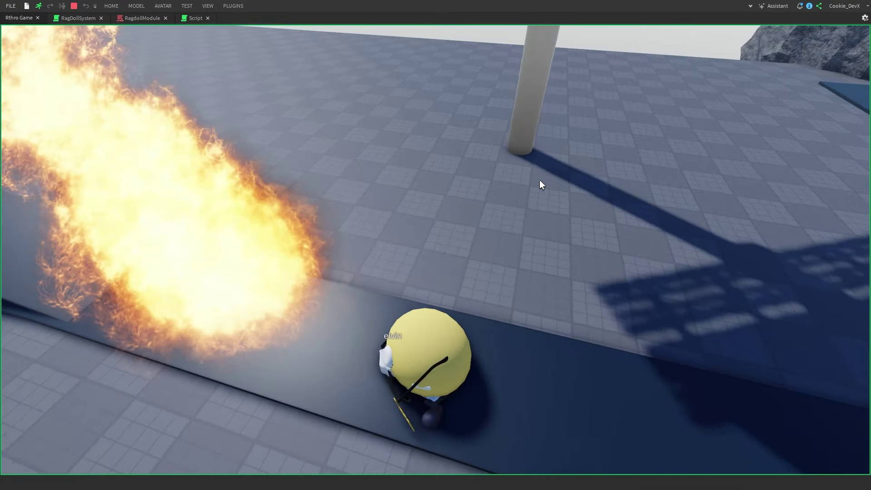
{"action": "right_click_drag", "start_coordinate": [503, 258], "coordinate": [501, 306]}
{"action": "right_click_drag", "start_coordinate": [427, 319], "coordinate": [359, 141]}
{"action": "key", "text": "w"}
{"action": "key", "text": "e"}
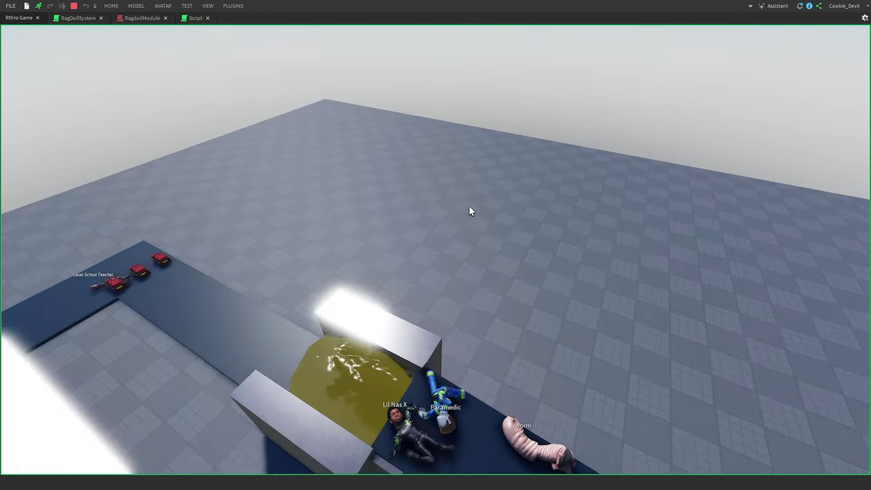
Step: Inspect the ragdolls in the walled yellow pool, the three red medical bags on the conveyor, and the glowing beam
{"action": "key", "text": "d"}
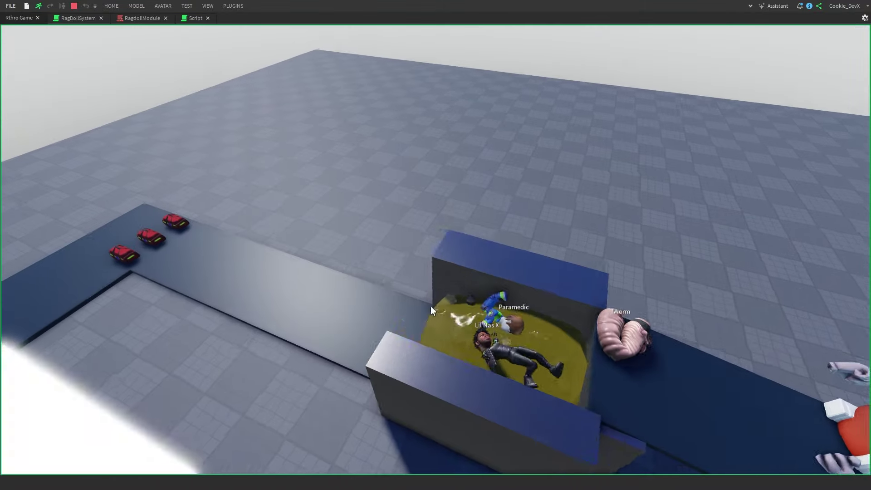
{"action": "key", "text": "w"}
{"action": "key", "text": "a"}
{"action": "key", "text": "a"}
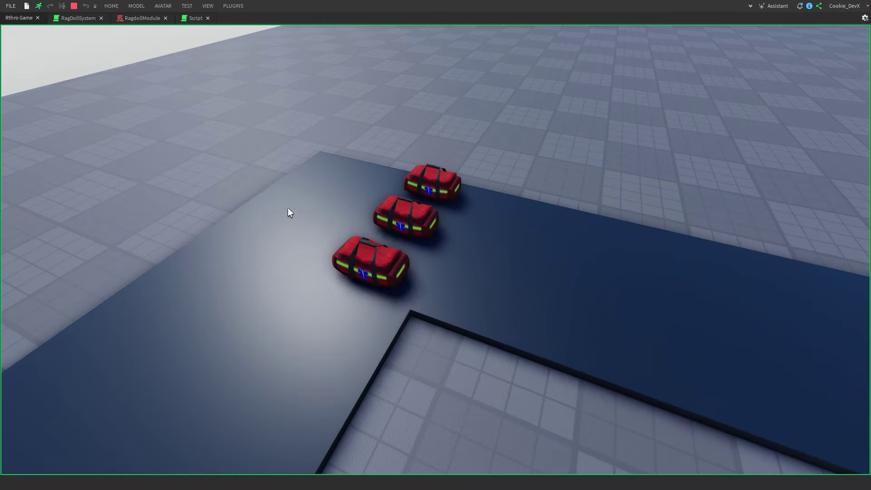
{"action": "key", "text": "s"}
{"action": "key", "text": "a"}
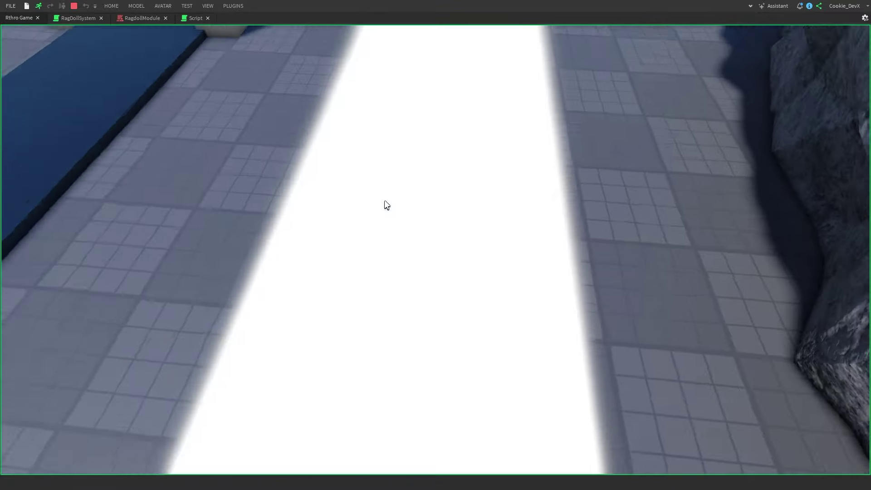
Step: Select the elvin ragdoll at the black conveyor's corner and follow it along the conveyor toward the large rock
{"action": "key", "text": "w"}
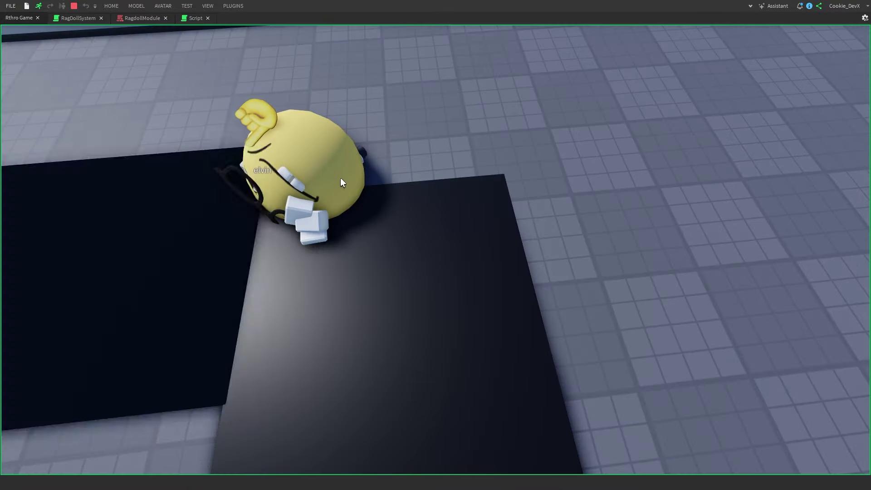
{"action": "left_click", "coordinate": [146, 7]}
{"action": "left_click", "coordinate": [304, 163]}
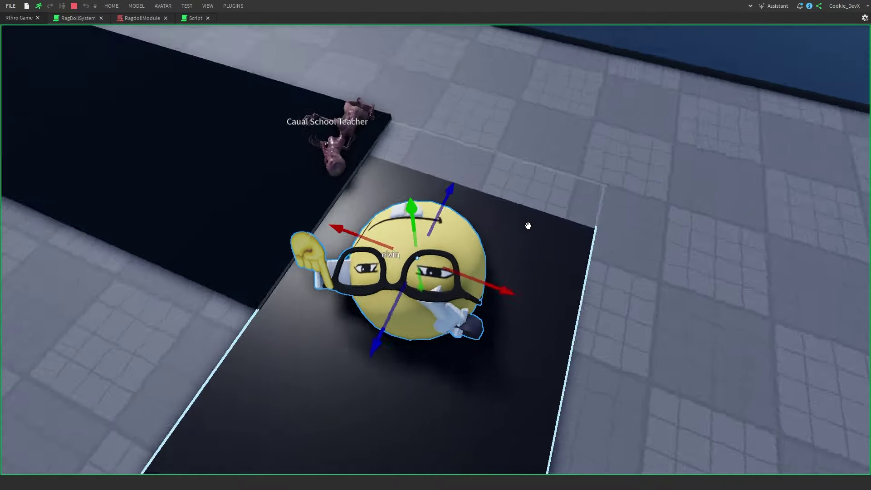
{"action": "key", "text": "w"}
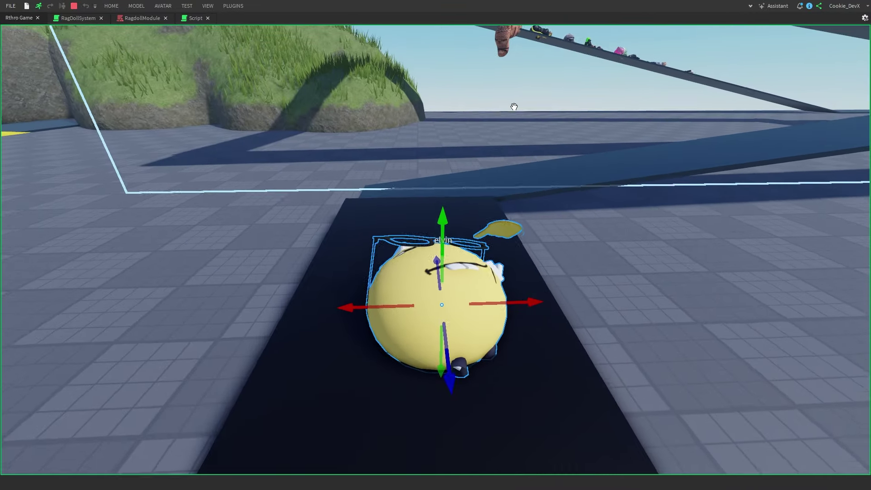
{"action": "right_click_drag", "start_coordinate": [515, 105], "coordinate": [523, 107]}
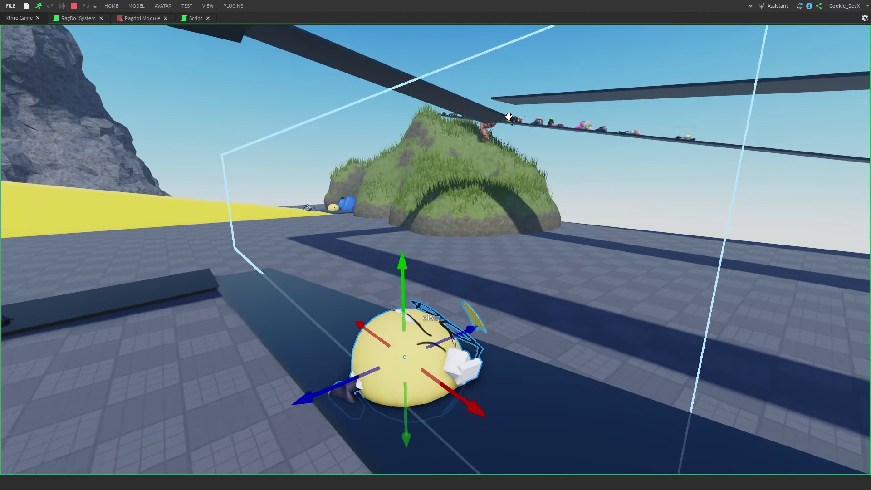
{"action": "right_click_drag", "start_coordinate": [424, 140], "coordinate": [422, 140]}
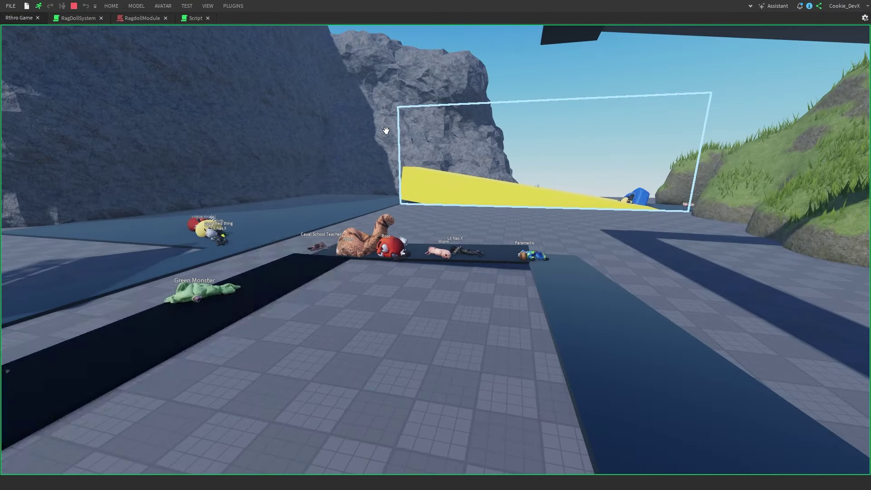
{"action": "right_click_drag", "start_coordinate": [460, 102], "coordinate": [460, 102]}
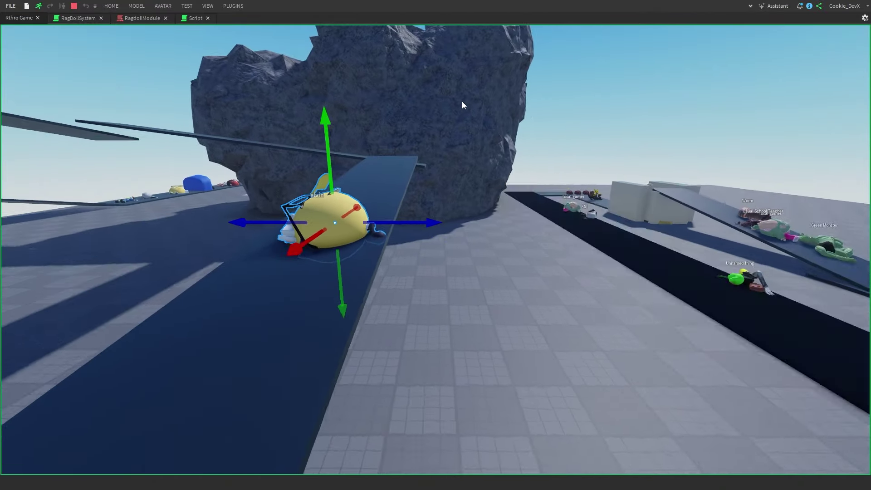
{"action": "right_click_drag", "start_coordinate": [461, 102], "coordinate": [466, 102]}
{"action": "key", "text": "w"}
{"action": "key", "text": "s"}
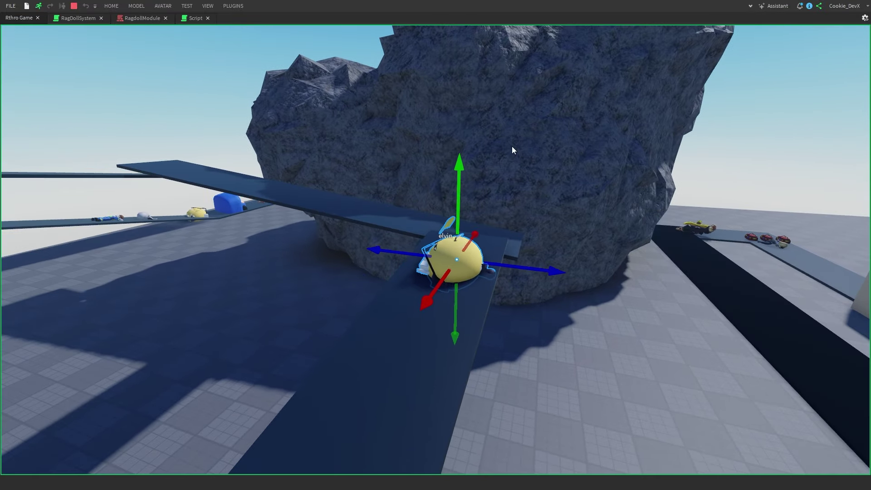
Step: Follow the selected elvin ragdoll around the rock and along the raised conveyors, checking the other creatures on the course
{"action": "right_click_drag", "start_coordinate": [712, 114], "coordinate": [712, 116]}
{"action": "key", "text": "w"}
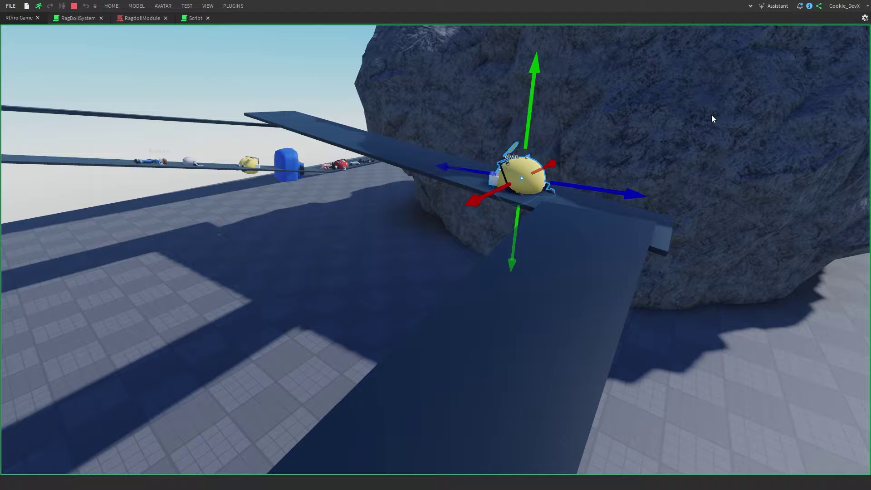
{"action": "key", "text": "w"}
{"action": "right_click_drag", "start_coordinate": [641, 167], "coordinate": [485, 230]}
{"action": "key", "text": "w"}
{"action": "key", "text": "w"}
{"action": "key", "text": "e"}
{"action": "right_click_drag", "start_coordinate": [554, 212], "coordinate": [560, 208]}
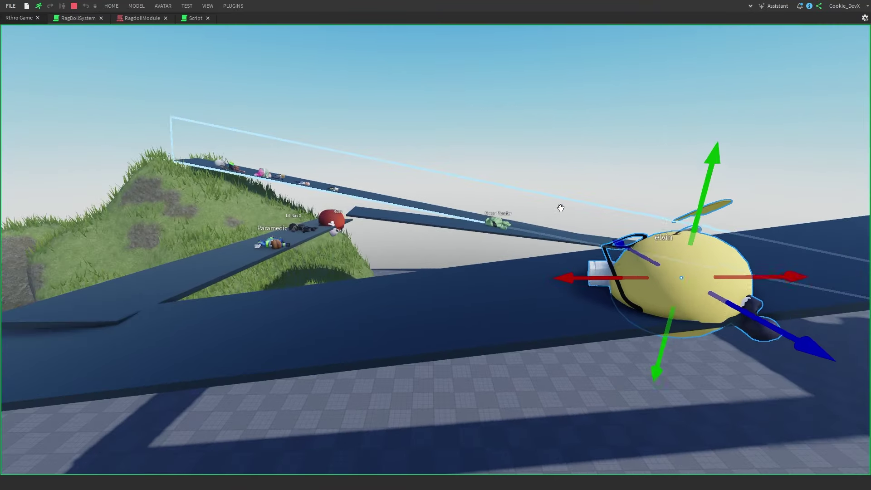
{"action": "right_click_drag", "start_coordinate": [627, 202], "coordinate": [505, 318]}
{"action": "key", "text": "w"}
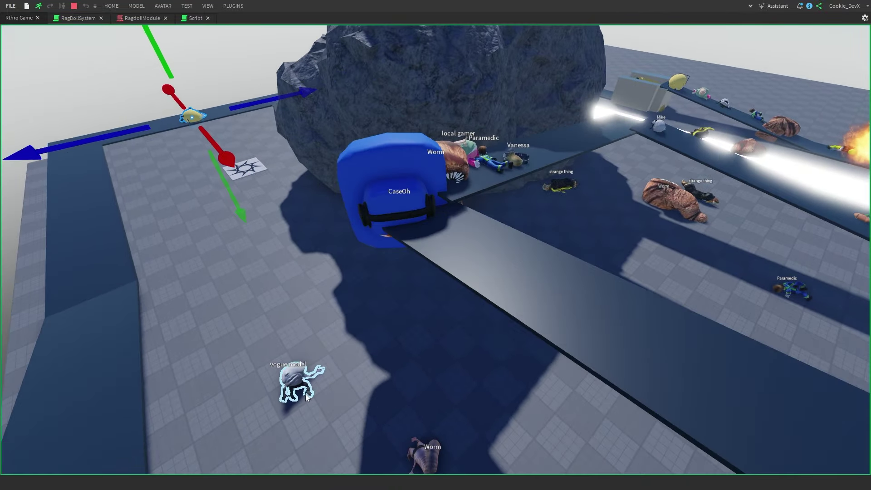
Step: Move the vogue model and Worm ragdolls from the baseplate back onto the outer conveyor
{"action": "right_click_drag", "start_coordinate": [303, 352], "coordinate": [319, 309]}
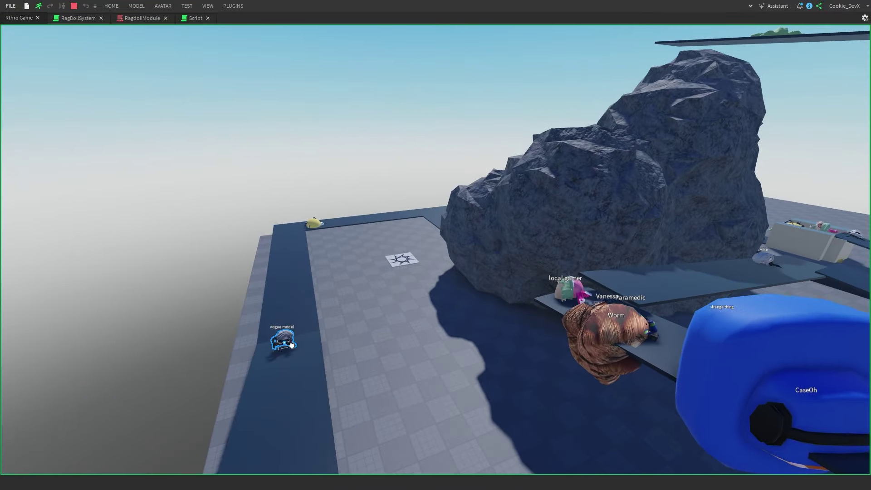
{"action": "left_click", "coordinate": [292, 345]}
{"action": "right_click_drag", "start_coordinate": [292, 346], "coordinate": [481, 362]}
{"action": "left_click_drag", "start_coordinate": [451, 343], "coordinate": [259, 325]}
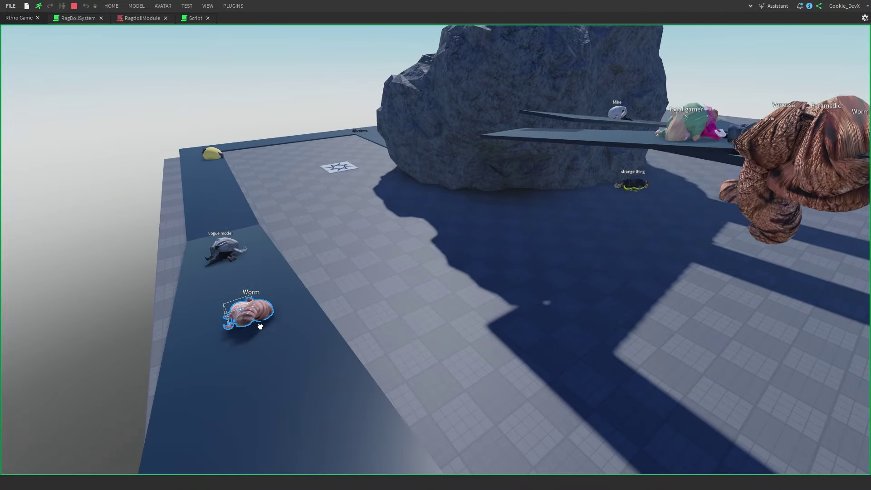
{"action": "right_click_drag", "start_coordinate": [259, 326], "coordinate": [328, 284]}
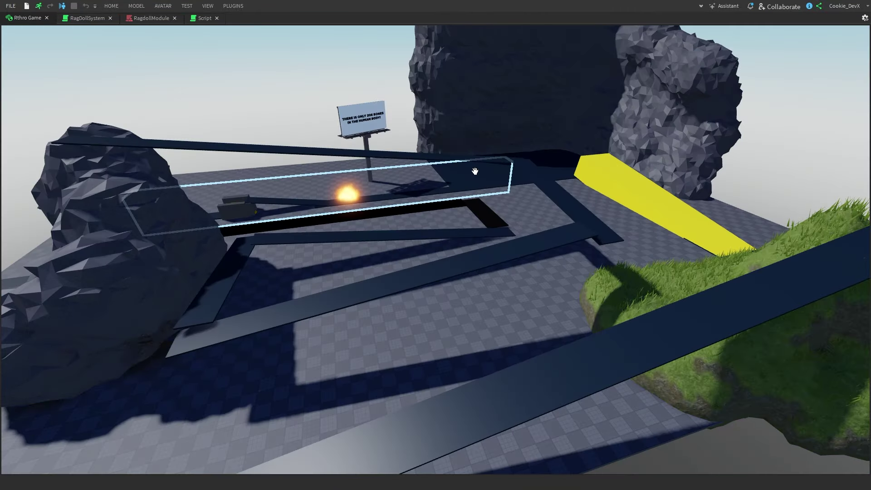
Step: Close the Properties panel and run the simulation again from an overhead view of the whole course
{"action": "key", "text": "w"}
{"action": "right_click_drag", "start_coordinate": [475, 171], "coordinate": [510, 244]}
{"action": "scroll", "coordinate": [510, 245], "scroll_direction": "down", "scroll_amount": 10}
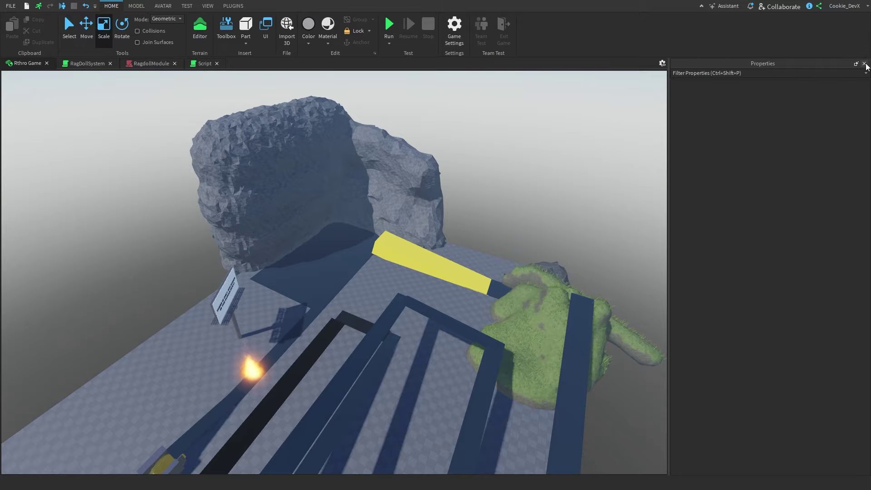
{"action": "left_click", "coordinate": [864, 64]}
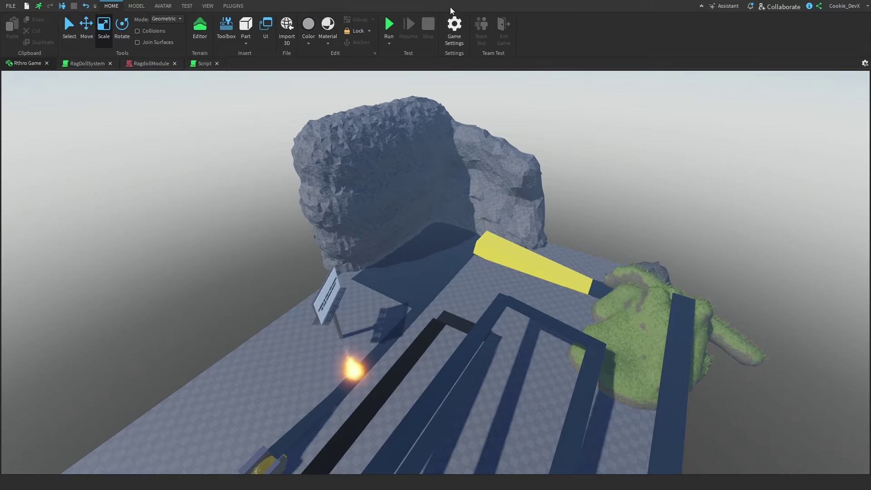
{"action": "left_click", "coordinate": [389, 25]}
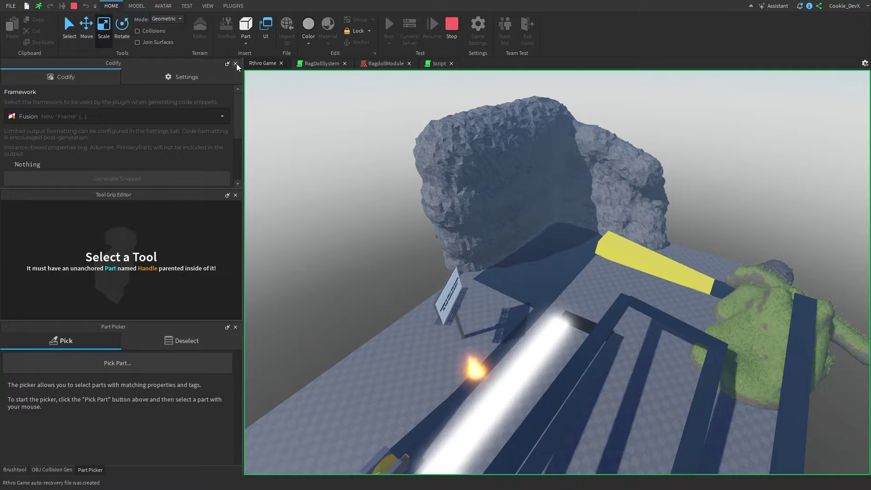
Step: Close the Codify, Tool Grip Editor, Part Picker, Brushtool and OBJ Collision Gen panels and collapse the ribbon to enlarge the viewport
{"action": "left_click", "coordinate": [236, 64]}
{"action": "left_click", "coordinate": [235, 64]}
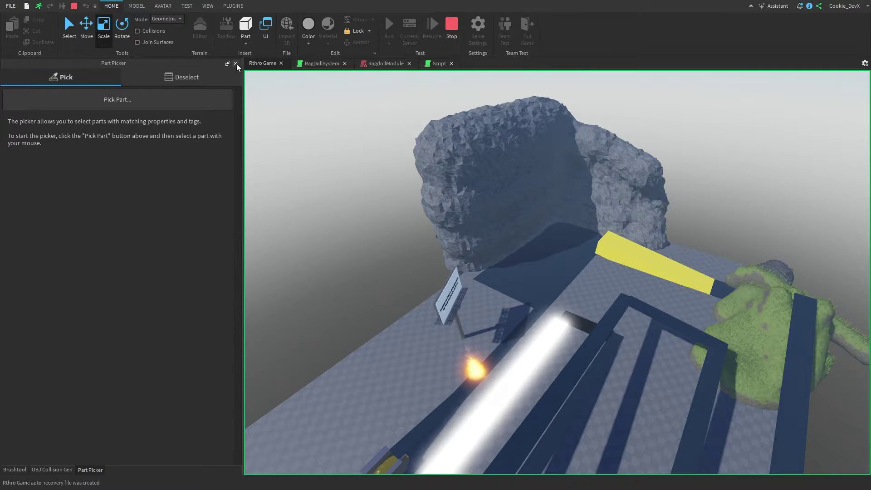
{"action": "left_click", "coordinate": [236, 64]}
{"action": "left_click", "coordinate": [236, 64]}
{"action": "left_click", "coordinate": [236, 64]}
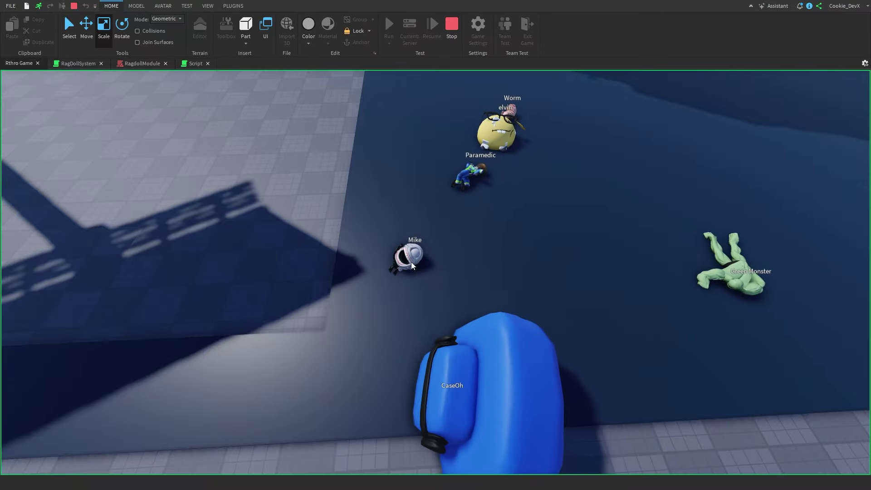
{"action": "mouse_move", "coordinate": [412, 266]}
{"action": "right_mouse_down"}
{"action": "mouse_move", "coordinate": [431, 254]}
{"action": "mouse_move", "coordinate": [420, 268]}
{"action": "right_mouse_up"}
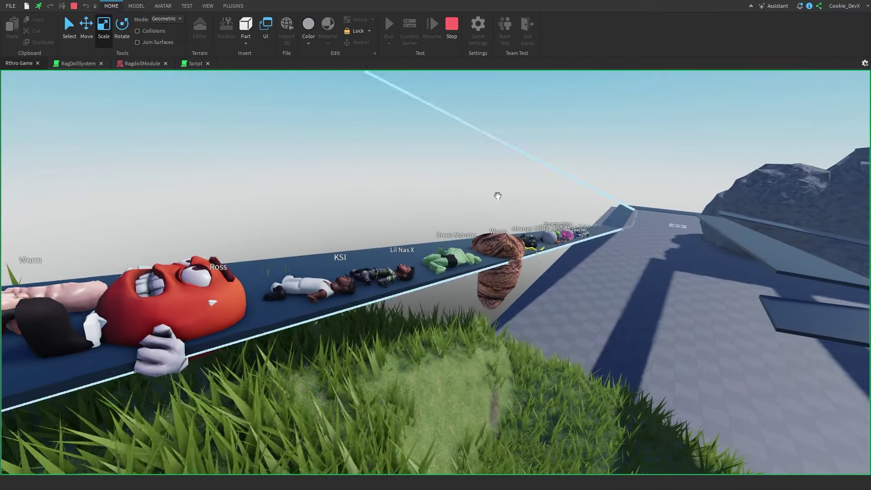
{"action": "left_click", "coordinate": [750, 6]}
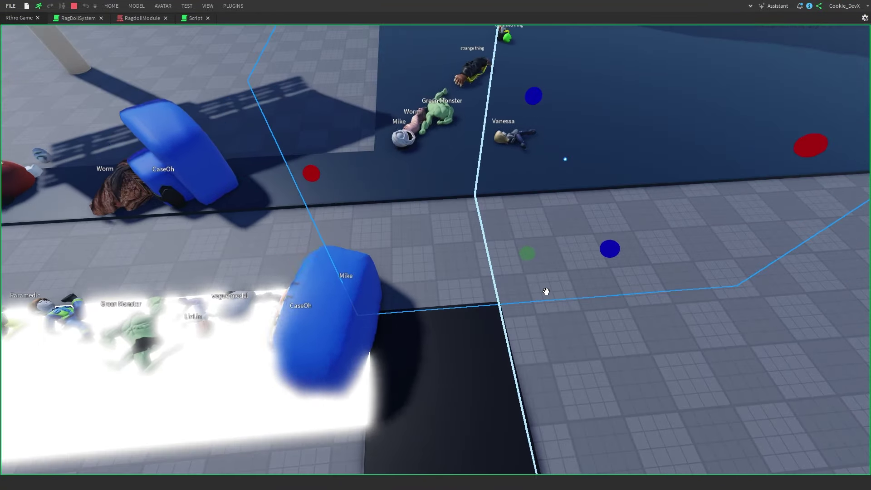
Step: Rotate the selected invisible block beside the black conveyor's corner and shift it sideways, away from the wide dark-blue conveyor
{"action": "right_click", "coordinate": [547, 291]}
{"action": "right_click_drag", "start_coordinate": [358, 267], "coordinate": [410, 274]}
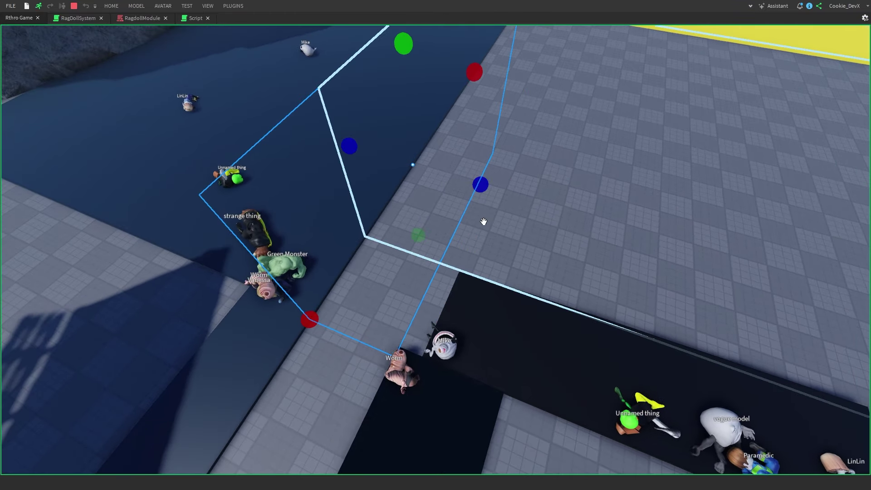
{"action": "left_click", "coordinate": [128, 8]}
{"action": "left_click", "coordinate": [121, 32]}
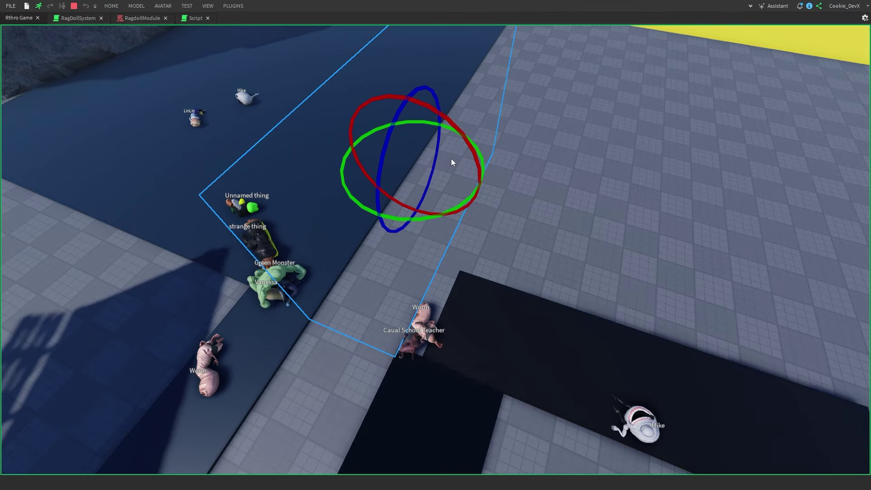
{"action": "right_click_drag", "start_coordinate": [451, 162], "coordinate": [449, 160]}
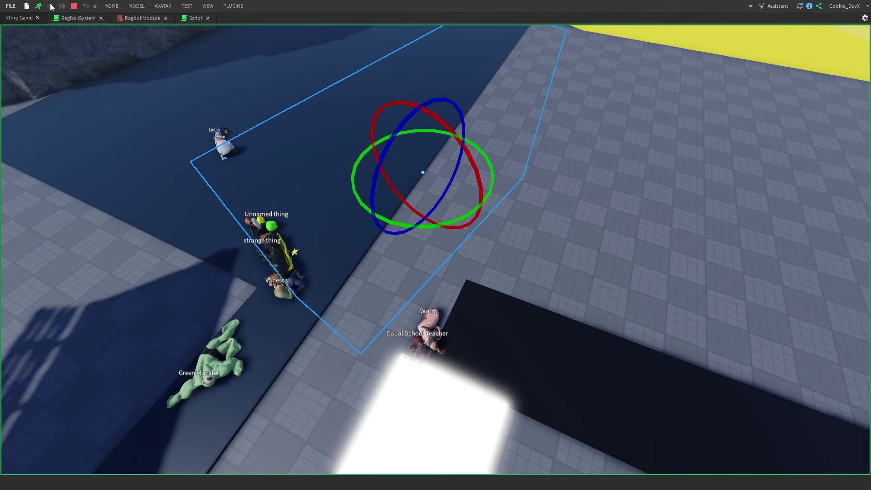
{"action": "left_click", "coordinate": [86, 24]}
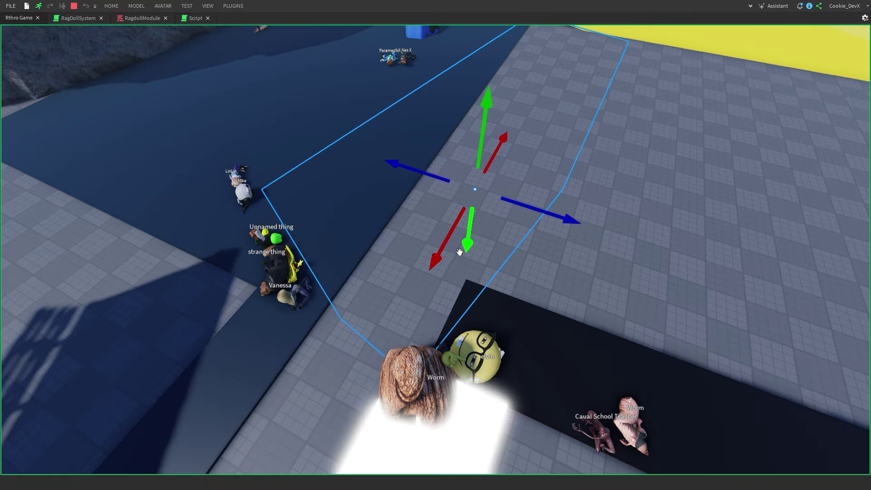
{"action": "right_click_drag", "start_coordinate": [451, 273], "coordinate": [472, 278]}
{"action": "right_click_drag", "start_coordinate": [322, 328], "coordinate": [341, 288]}
{"action": "key", "text": "w"}
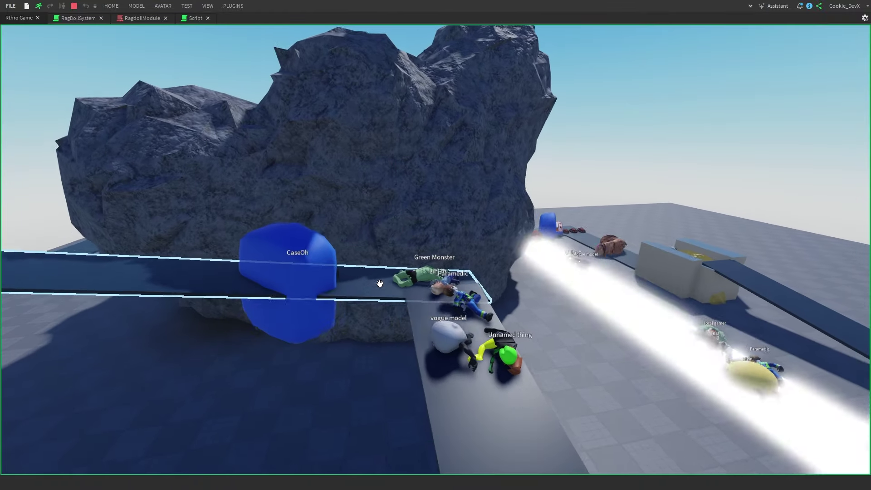